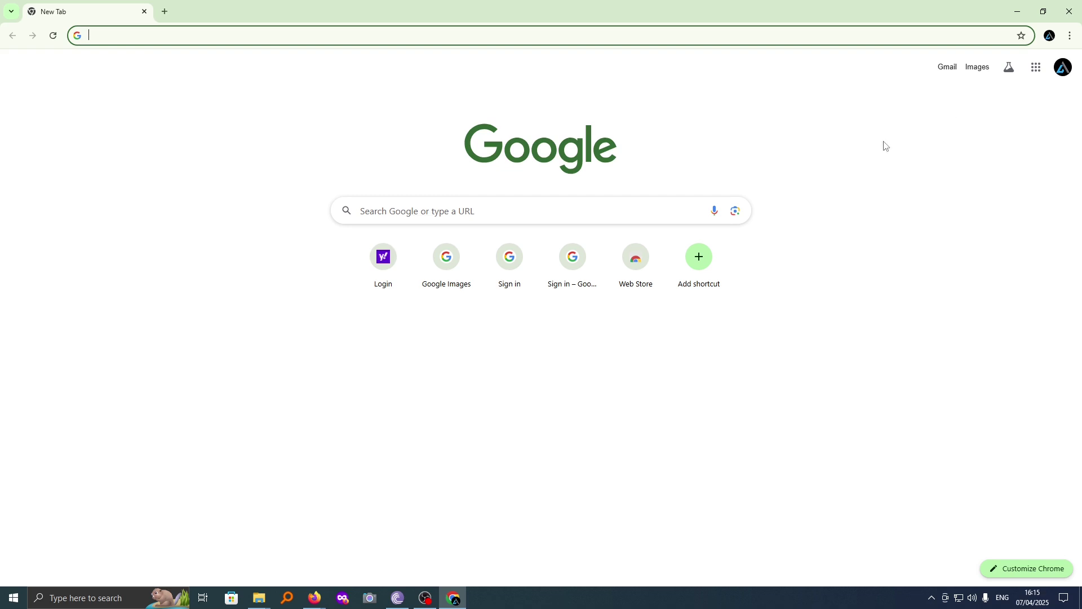
# Step: View the browser profile options, including sync, and close them
pyautogui.click(1052, 37)
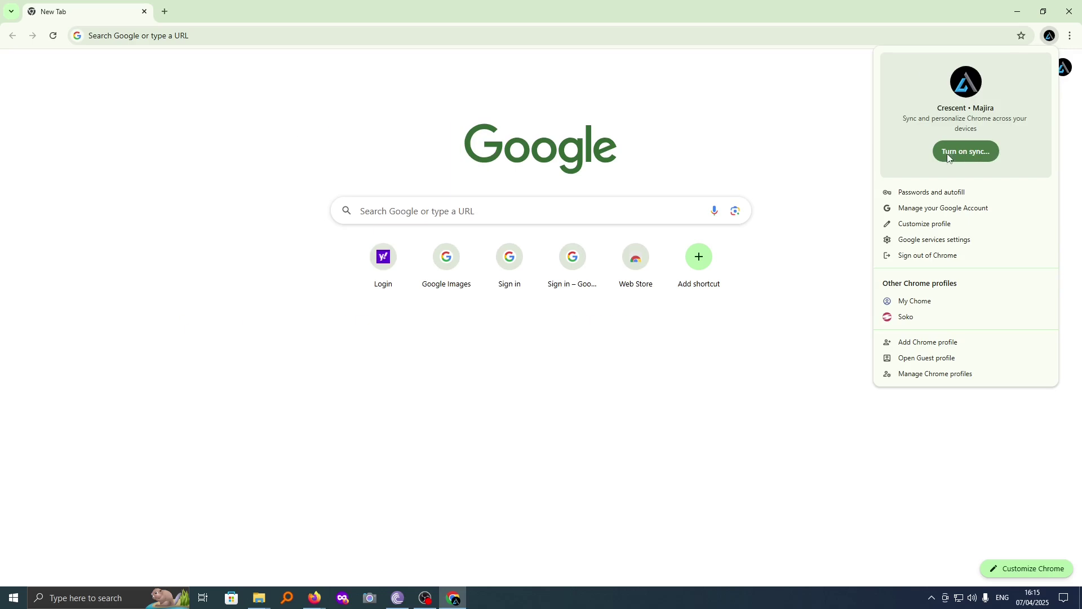
pyautogui.click(806, 153)
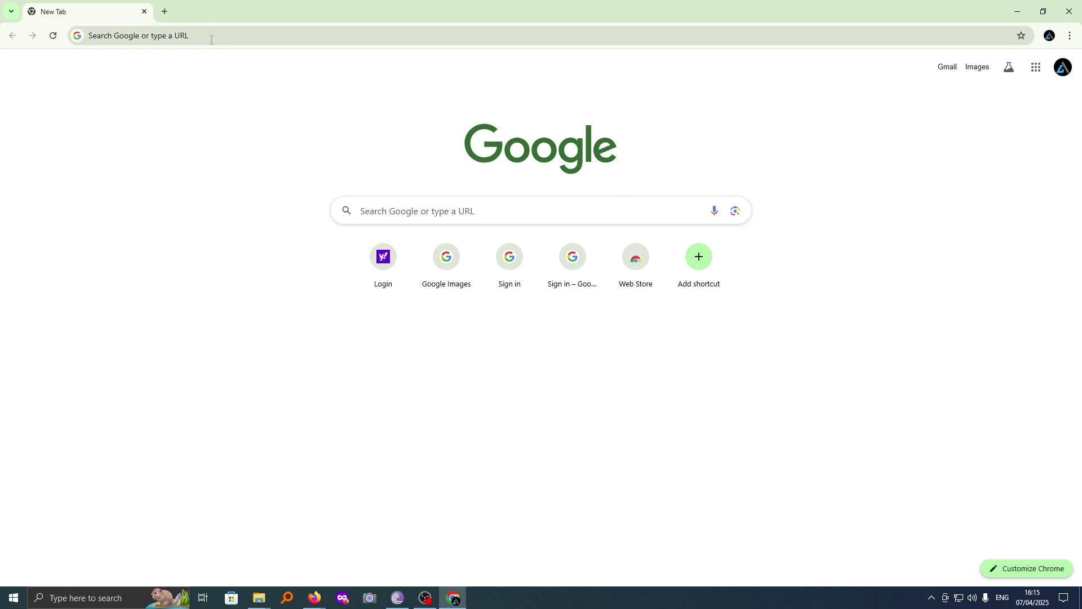
pyautogui.click(438, 213)
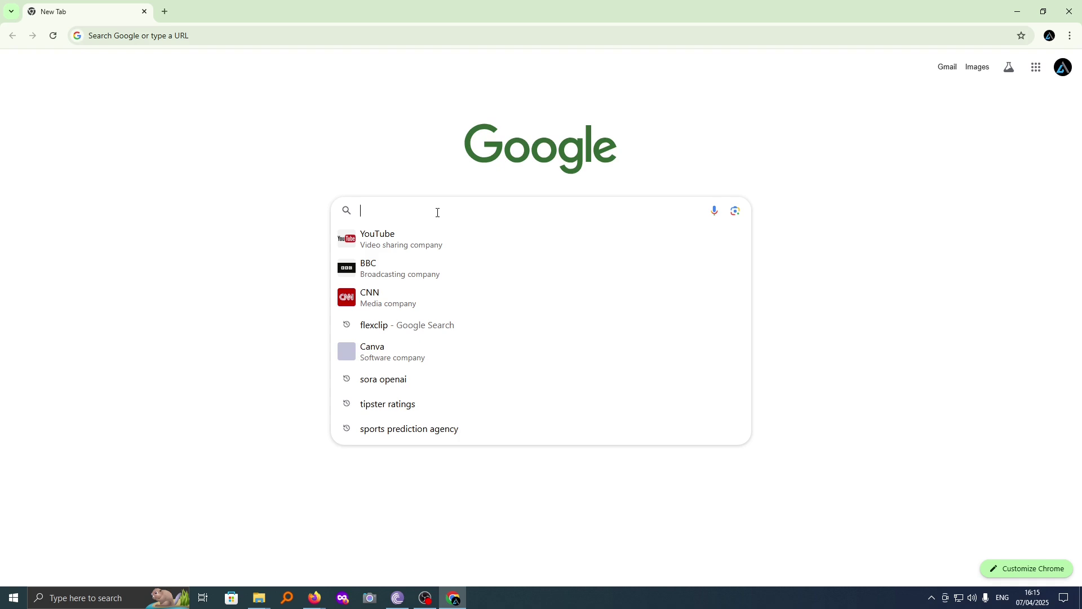
pyautogui.click(202, 35)
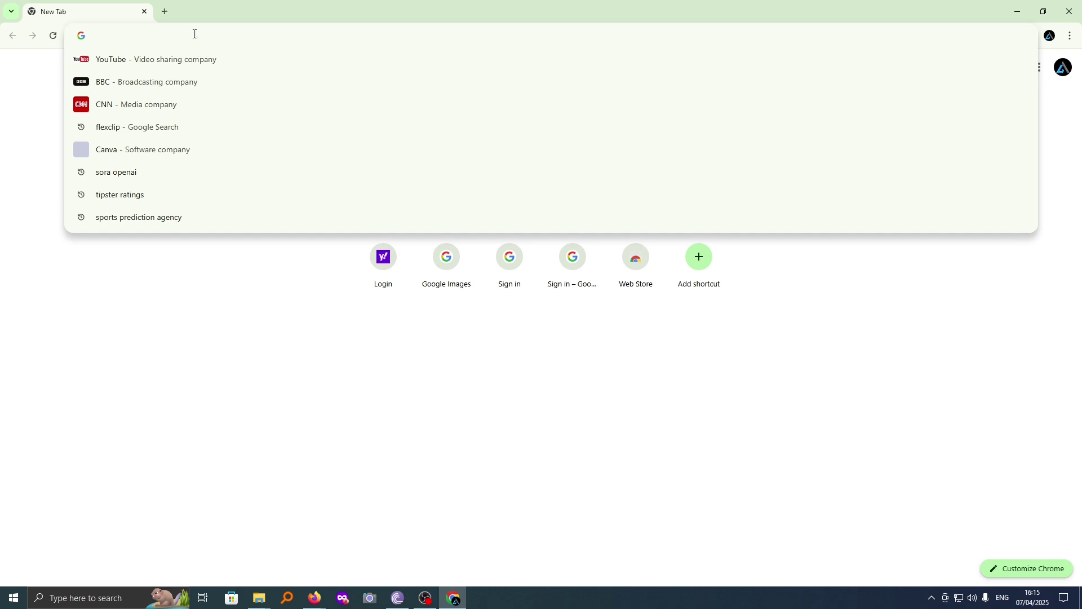
pyautogui.click(141, 345)
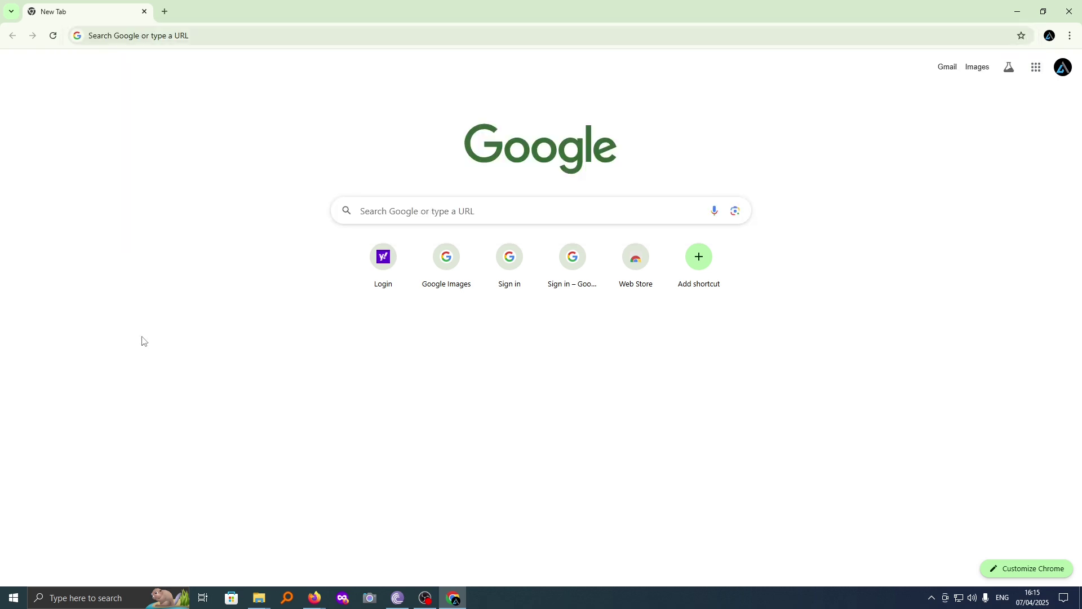
pyautogui.click(150, 35)
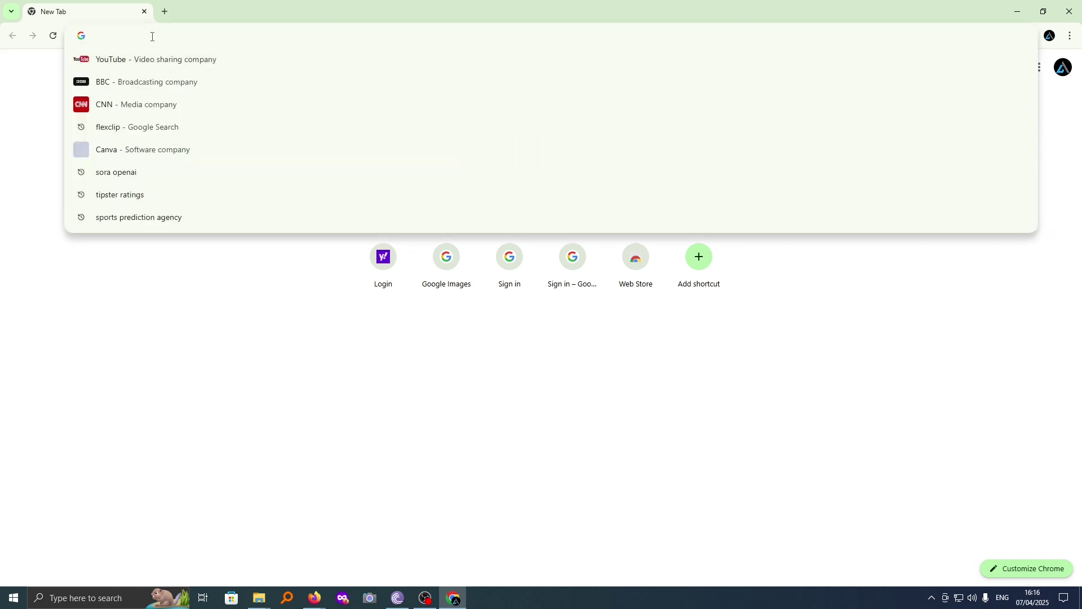
pyautogui.click(163, 257)
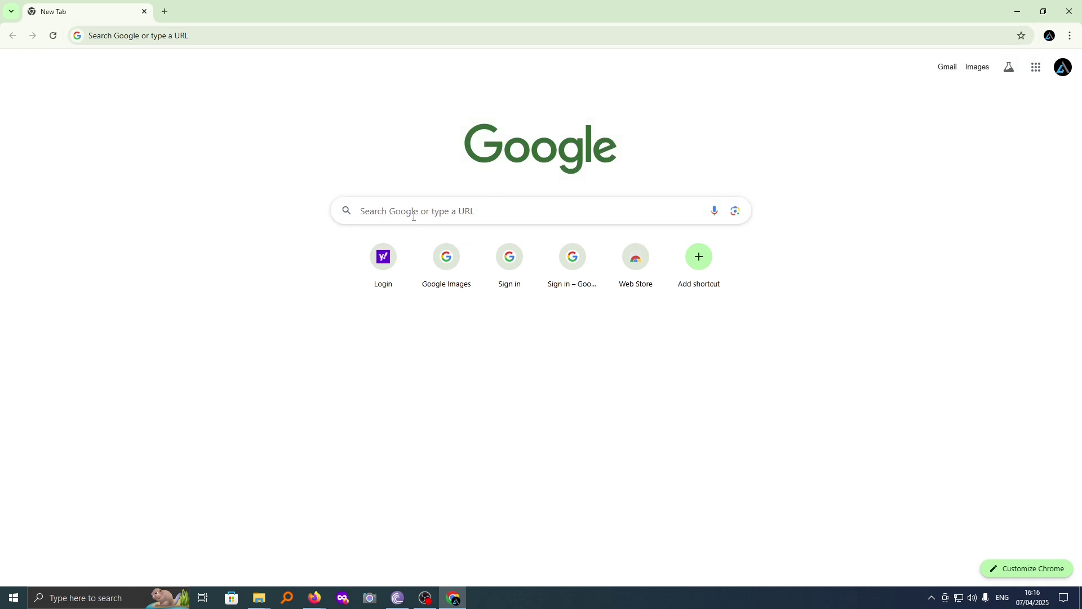
# Step: Search Google for "youtube" from the new tab page and open the YouTube website from the results
pyautogui.click(467, 216)
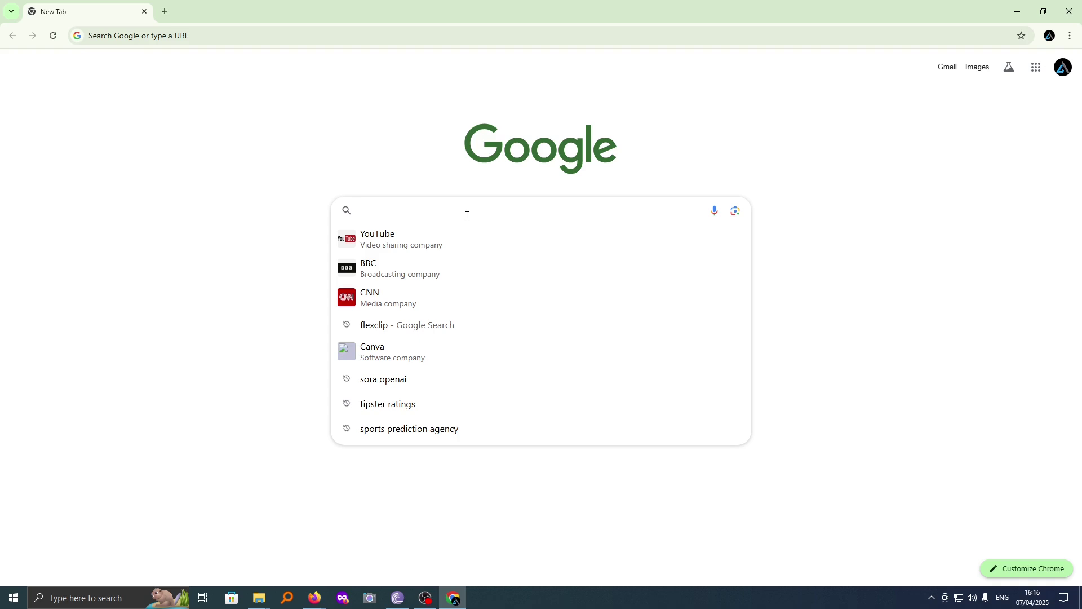
pyautogui.write('yout')
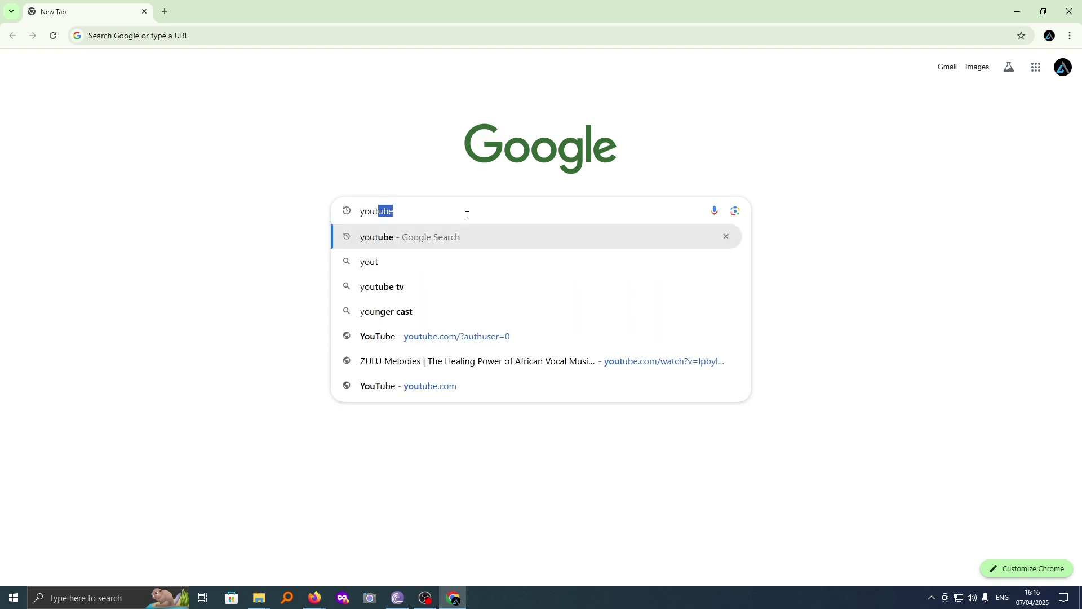
pyautogui.write('ube')
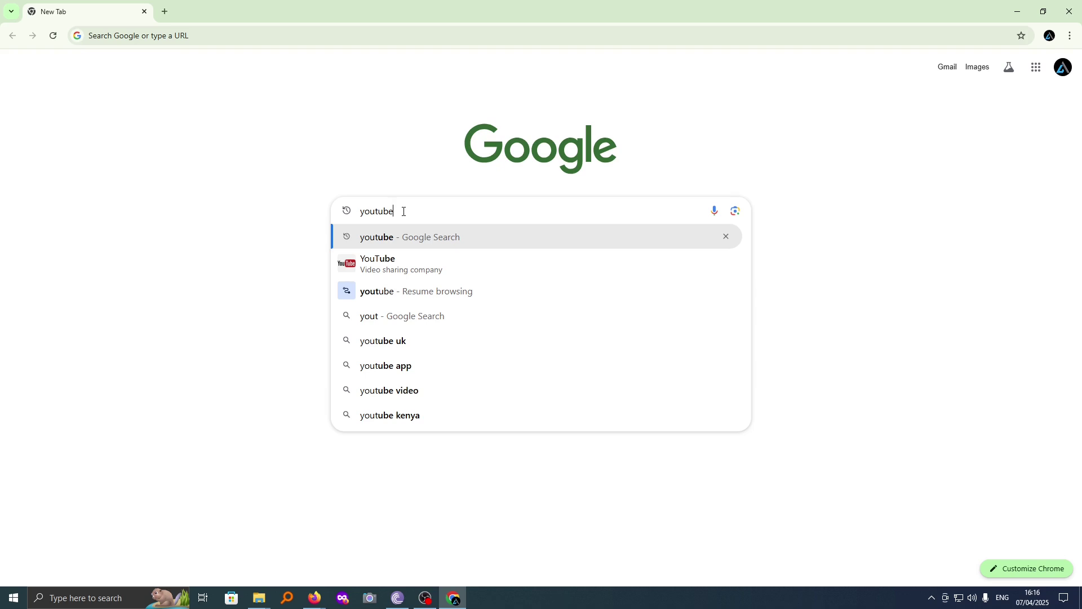
pyautogui.press('Return')
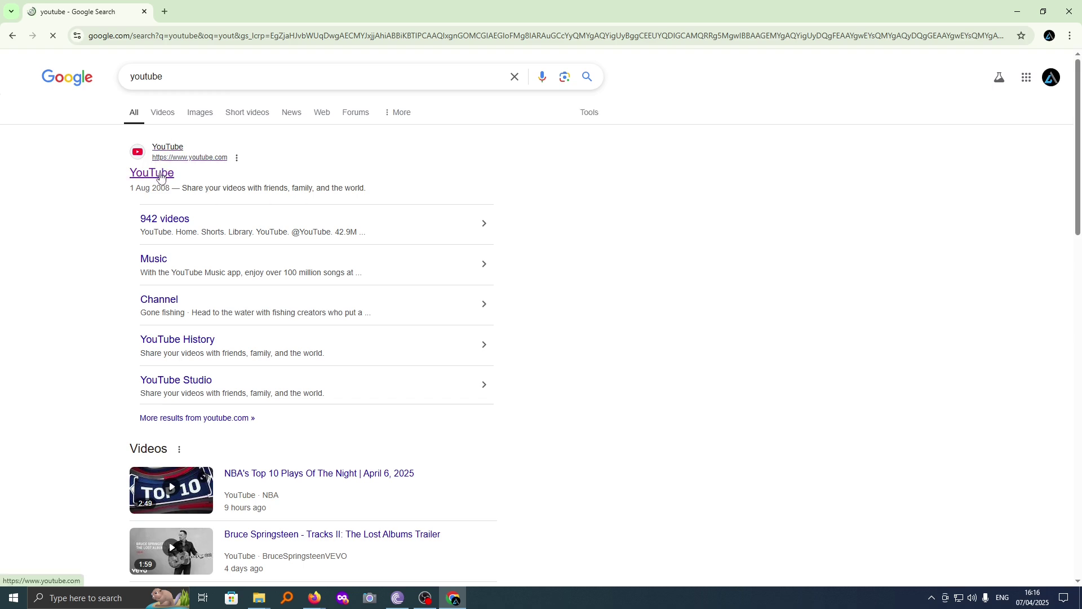
pyautogui.click(161, 176)
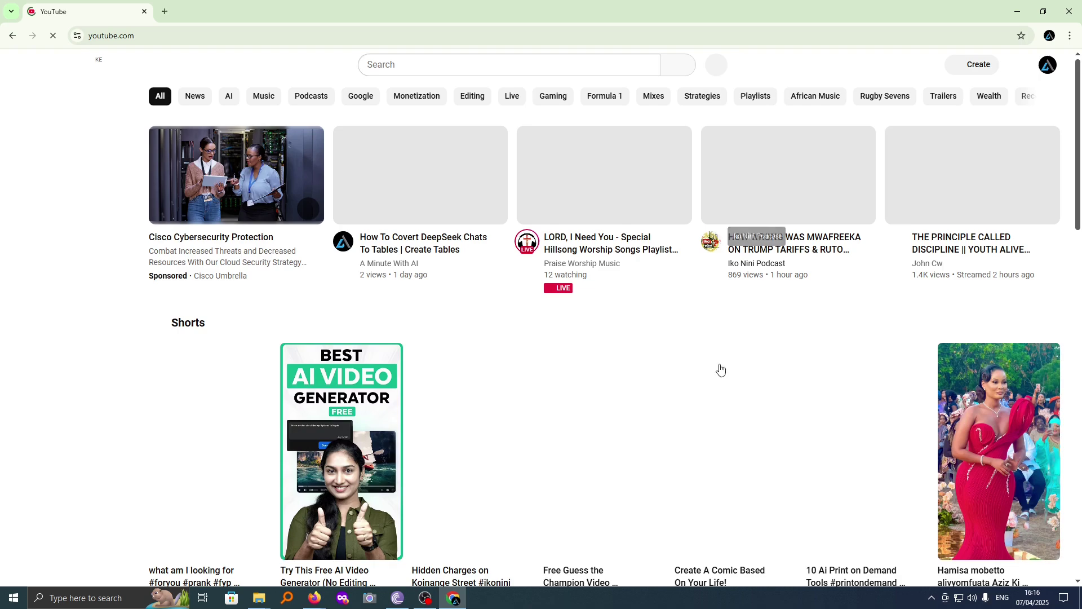
pyautogui.scroll(-4, 588, 375)
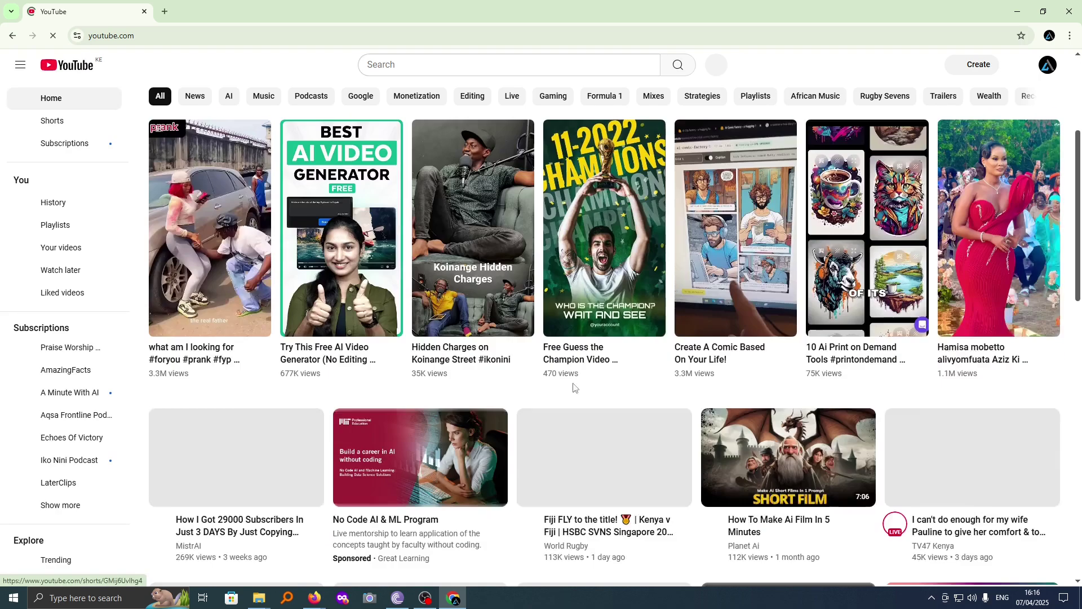
# Step: Return to the new tab page, search for "wikipedia" from the address bar and open the Wikipedia website
pyautogui.hotkey('alt', 'Home')
pyautogui.click(118, 38)
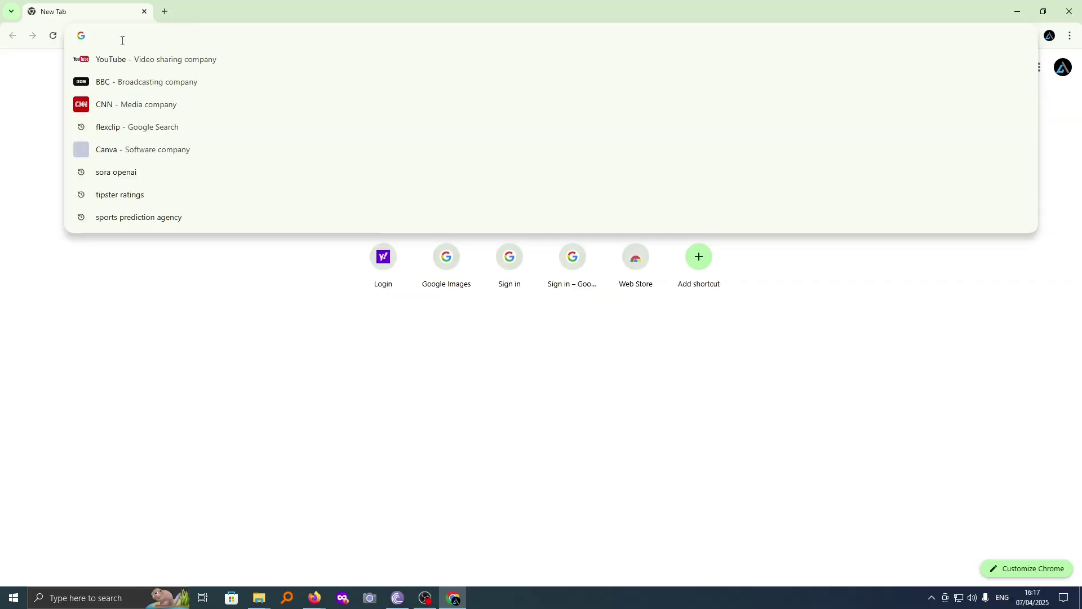
pyautogui.write('wi')
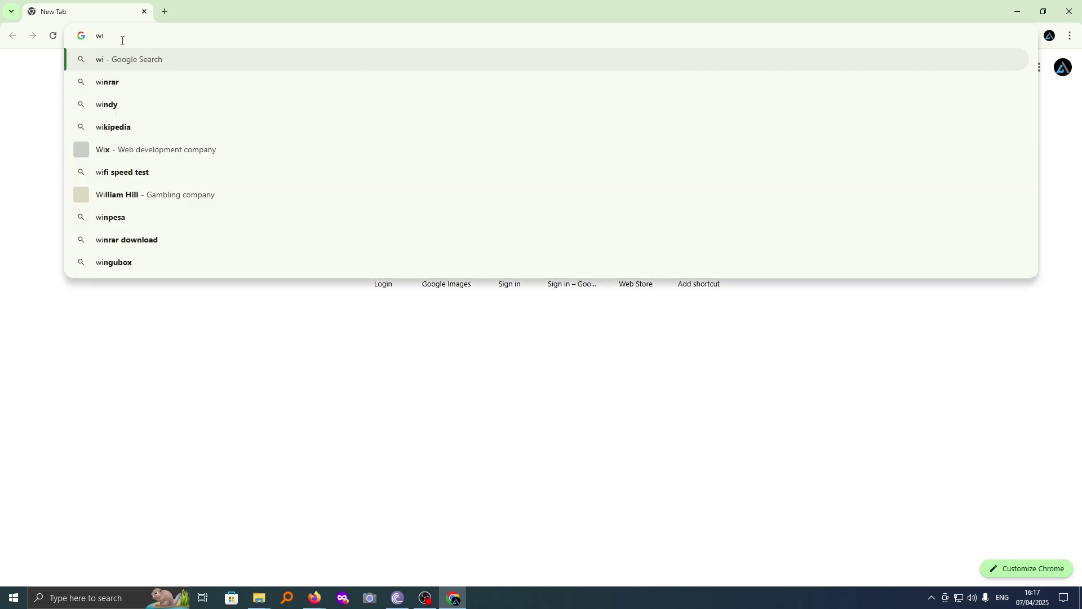
pyautogui.write('kipidi')
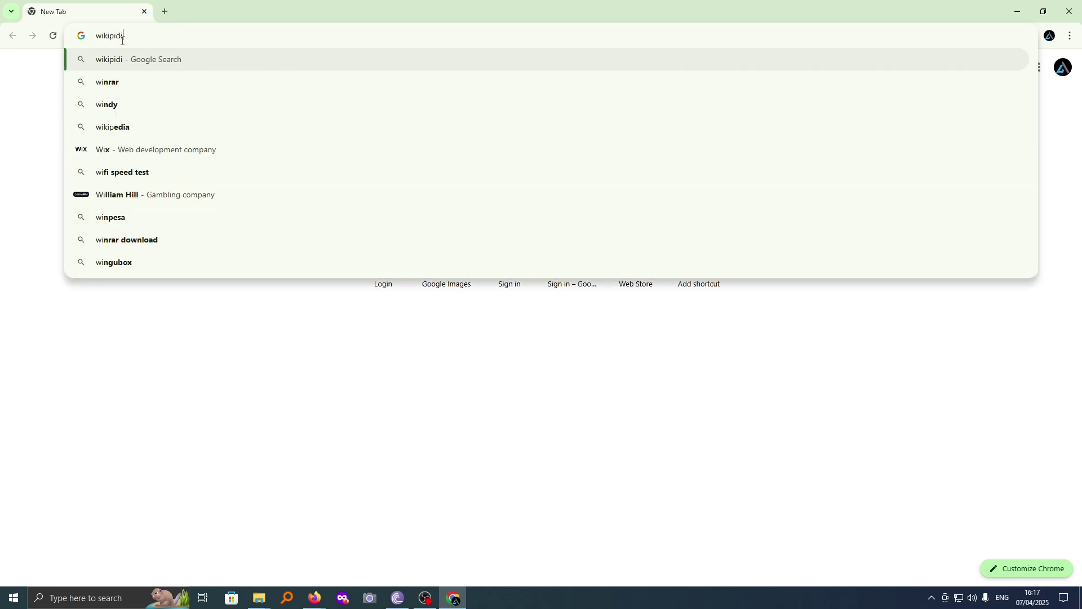
pyautogui.press('Down')
pyautogui.press('Down')
pyautogui.press('Return')
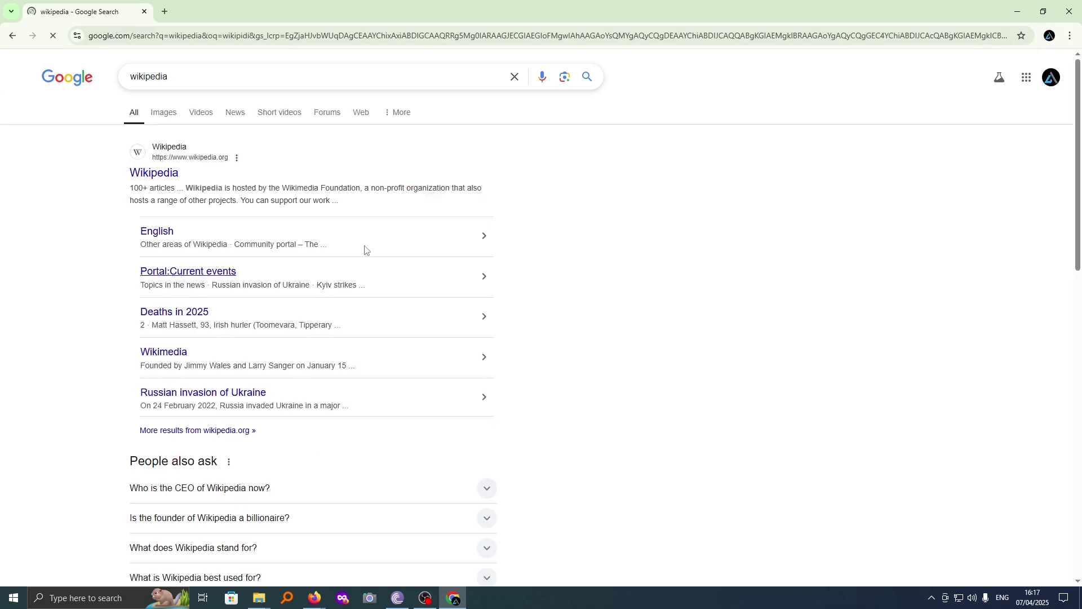
pyautogui.click(159, 175)
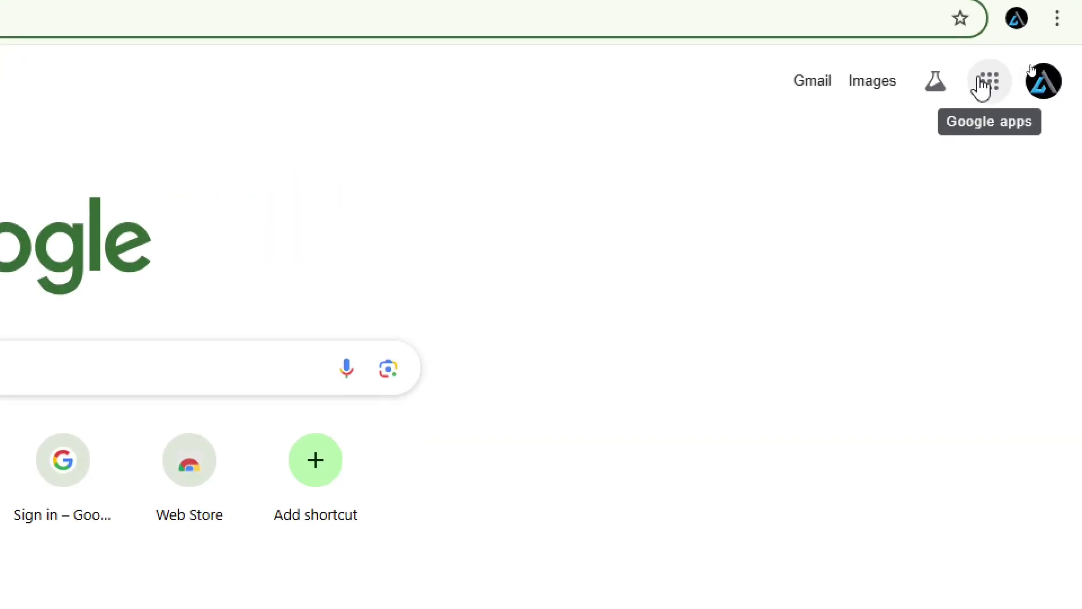
# Step: Browse the full list of Google apps on the new tab page and open YouTube from it
pyautogui.click(986, 81)
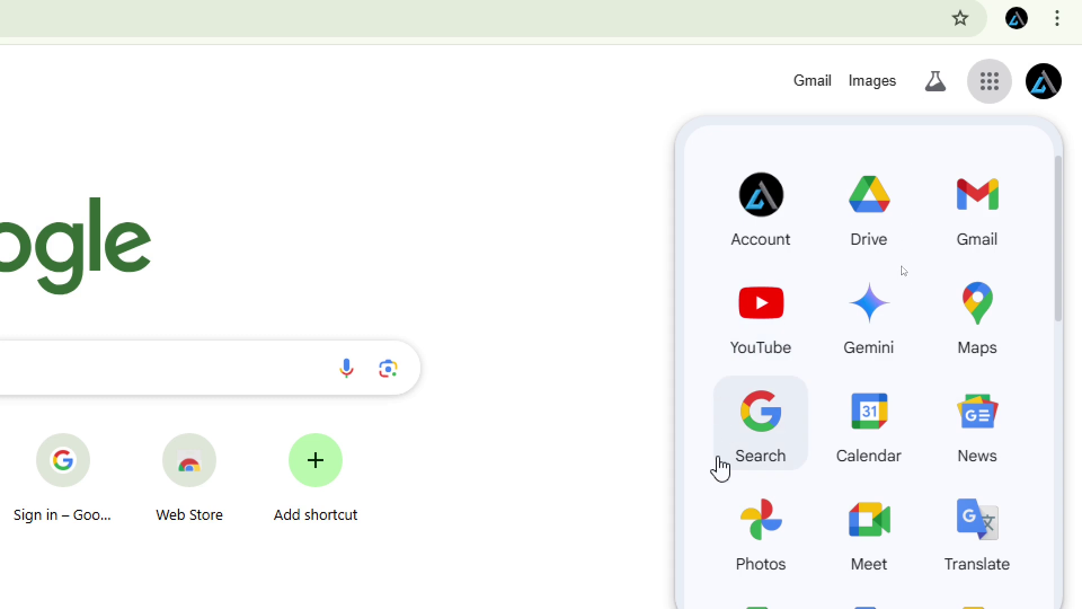
pyautogui.scroll(-8, 884, 432)
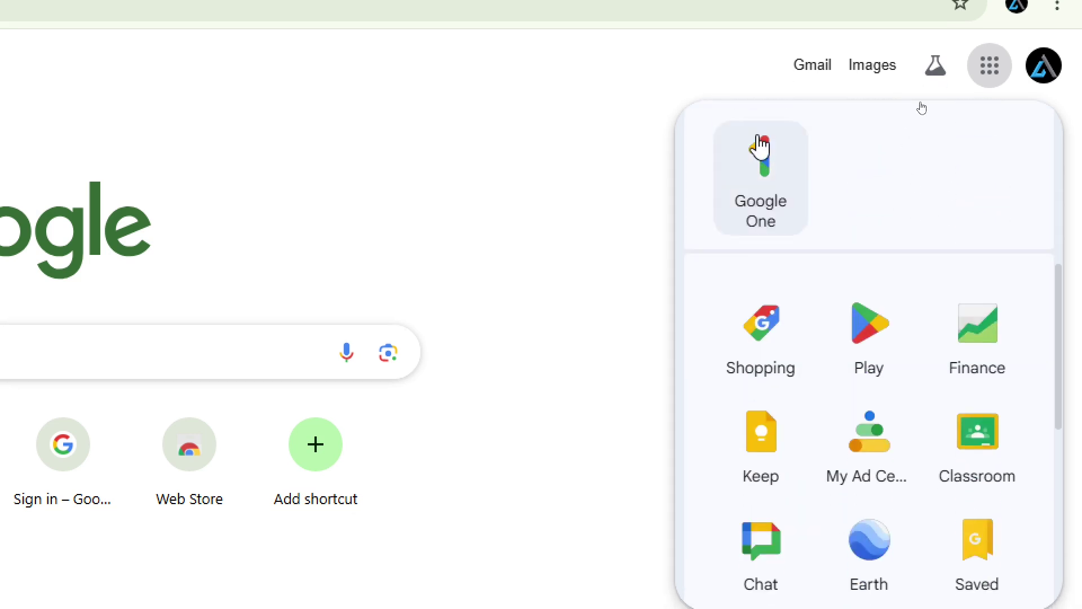
pyautogui.scroll(-6, 773, 226)
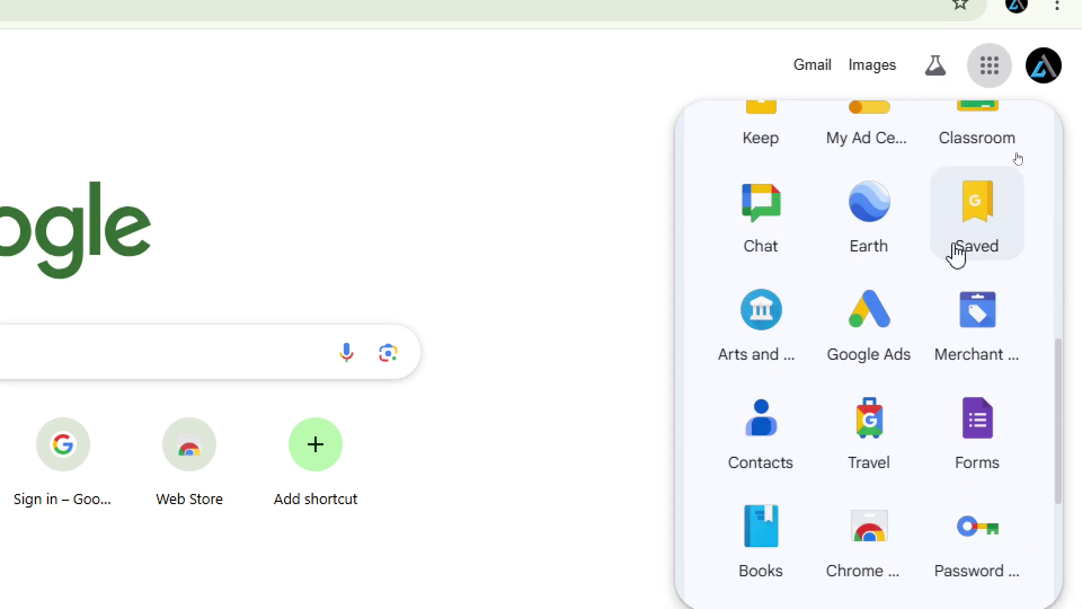
pyautogui.scroll(-5, 879, 296)
pyautogui.scroll(2, 803, 325)
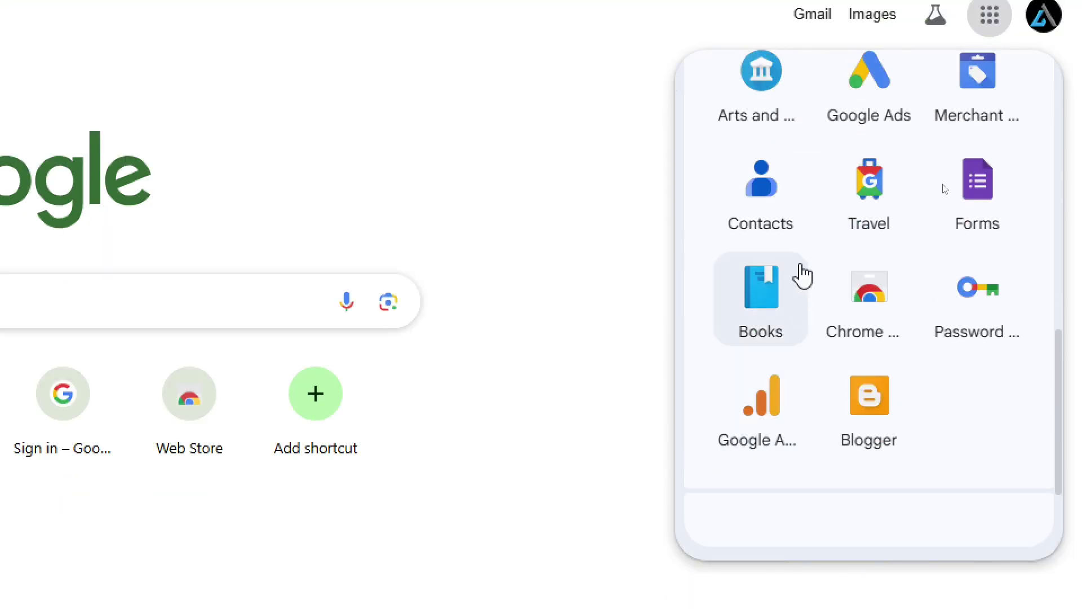
pyautogui.scroll(13, 961, 389)
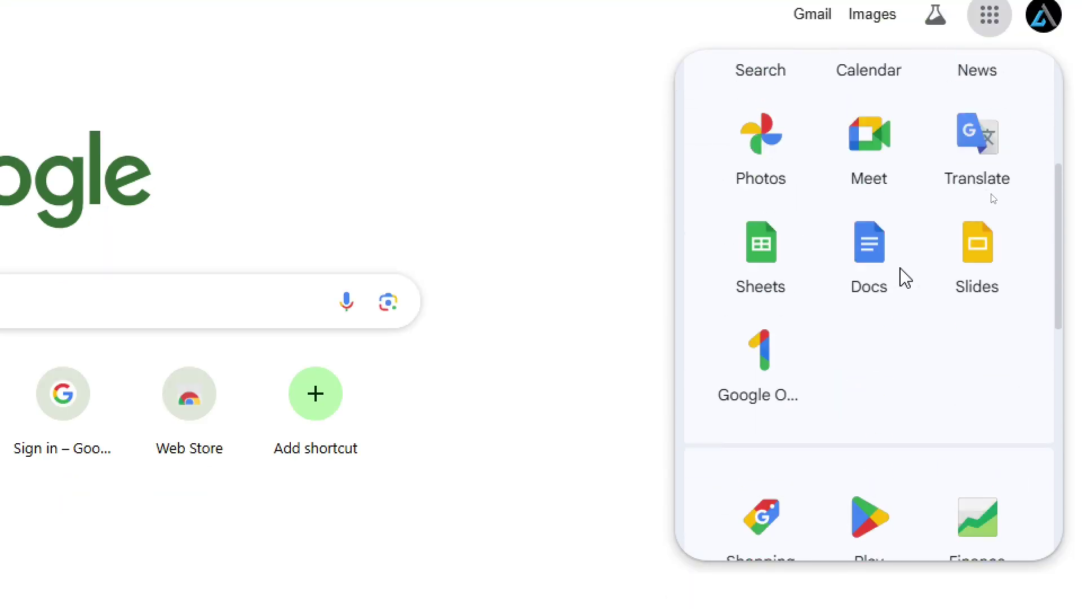
pyautogui.scroll(6, 906, 278)
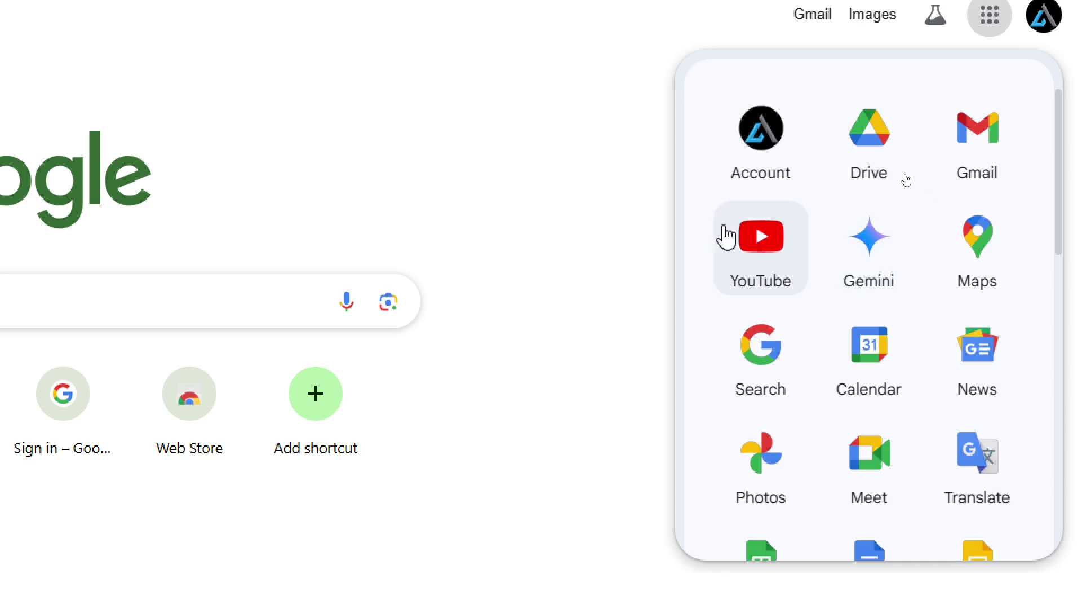
pyautogui.click(755, 255)
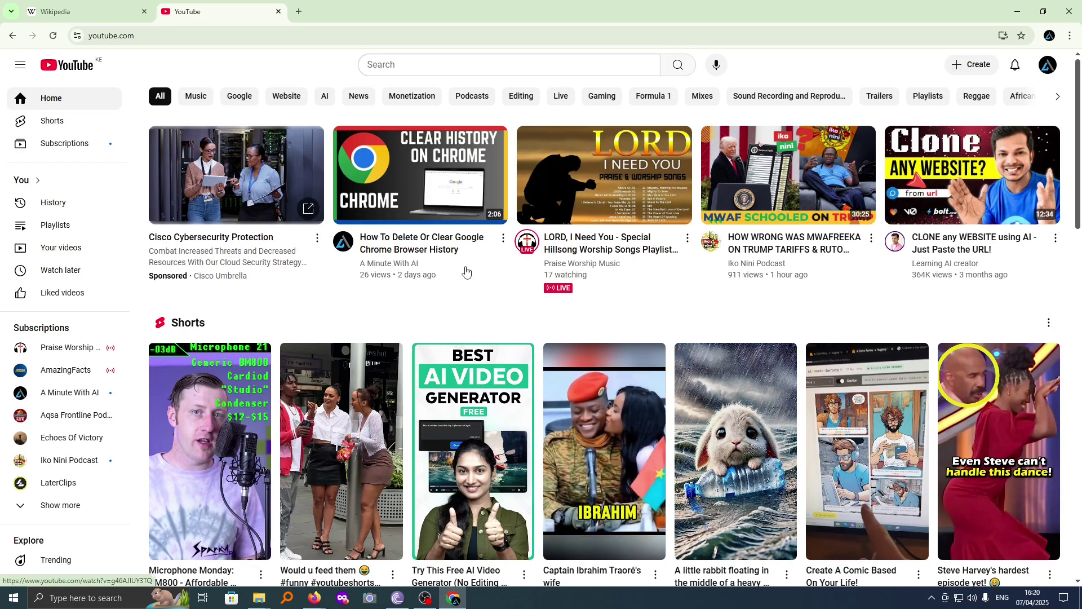
pyautogui.scroll(-4, 747, 366)
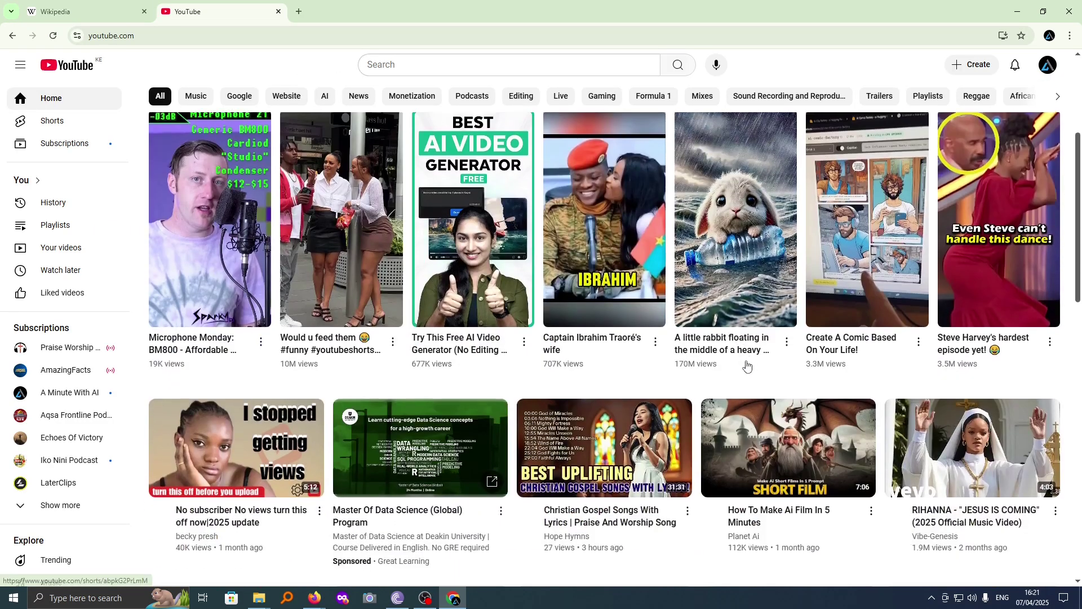
# Step: Open the Gmail inbox in a new tab and return to the new tab page
pyautogui.hotkey('ctrl', 't')
pyautogui.hotkey('alt', 'f')
pyautogui.press('Escape')
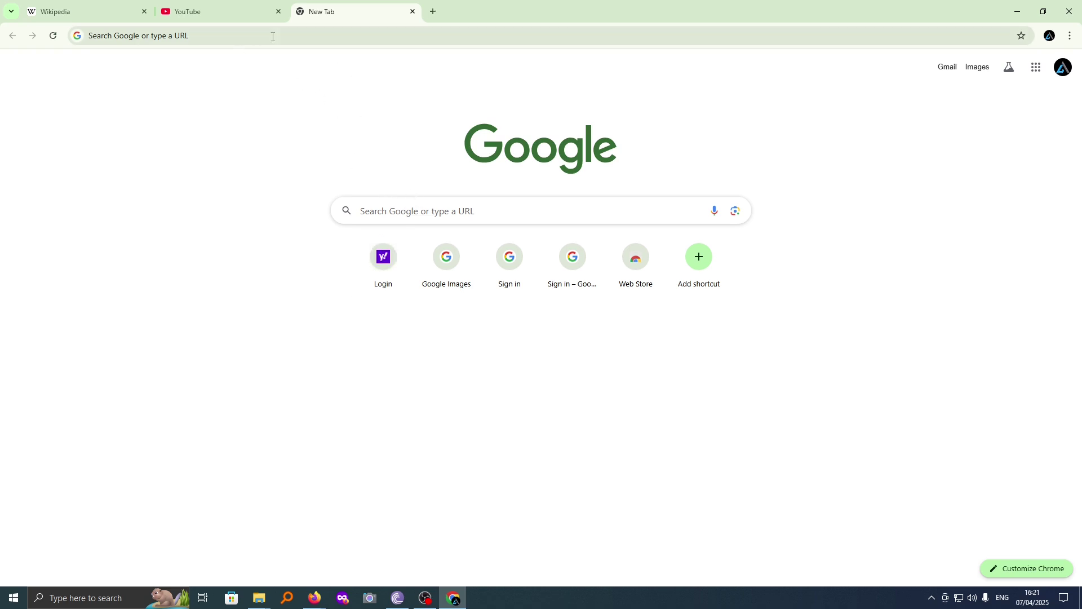
pyautogui.click(950, 69)
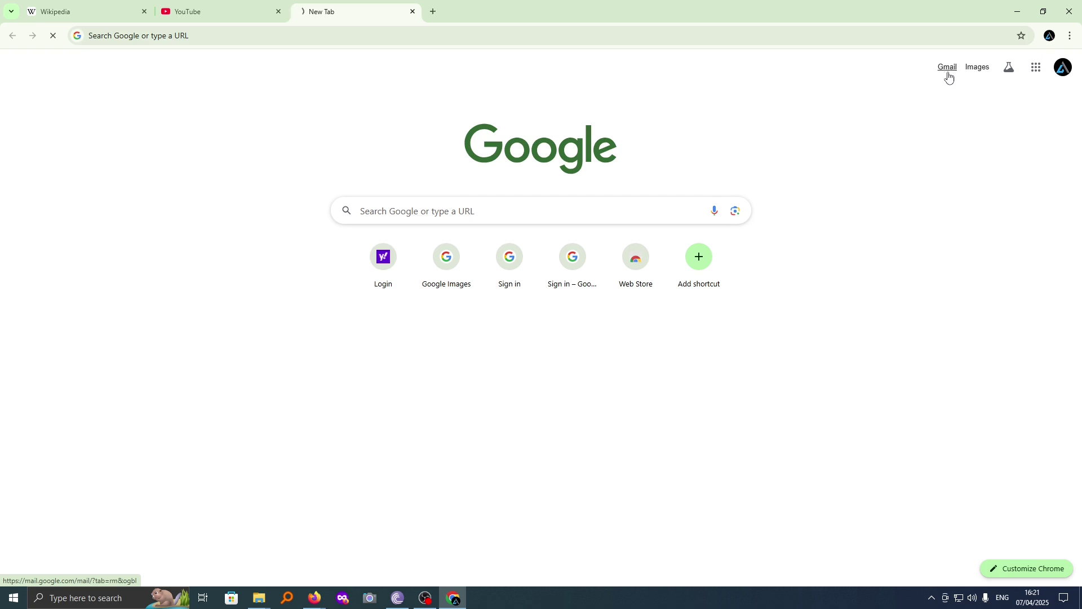
pyautogui.click(1035, 69)
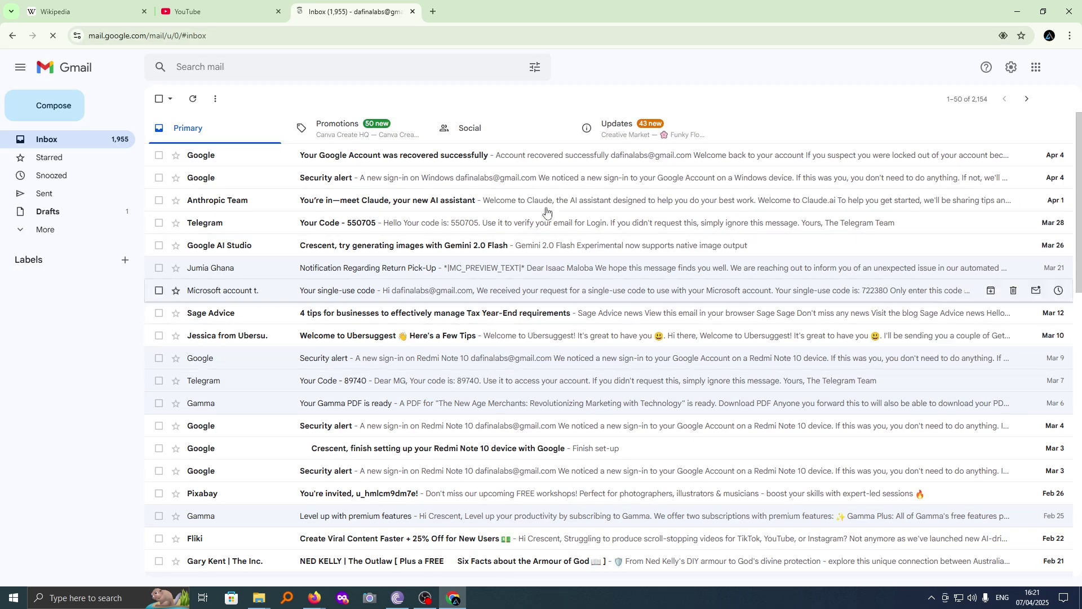
pyautogui.hotkey('alt', 'Left')
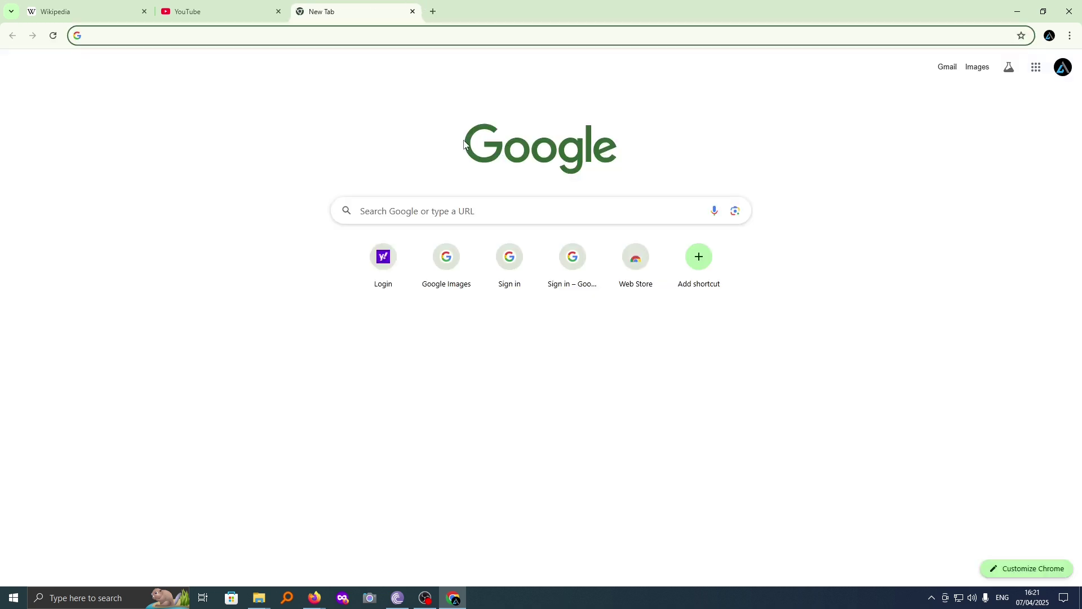
# Step: Open another new tab, view the YouTube, Yahoo and BBC search tabs in turn, and return to the new tab
pyautogui.hotkey('ctrl', 't')
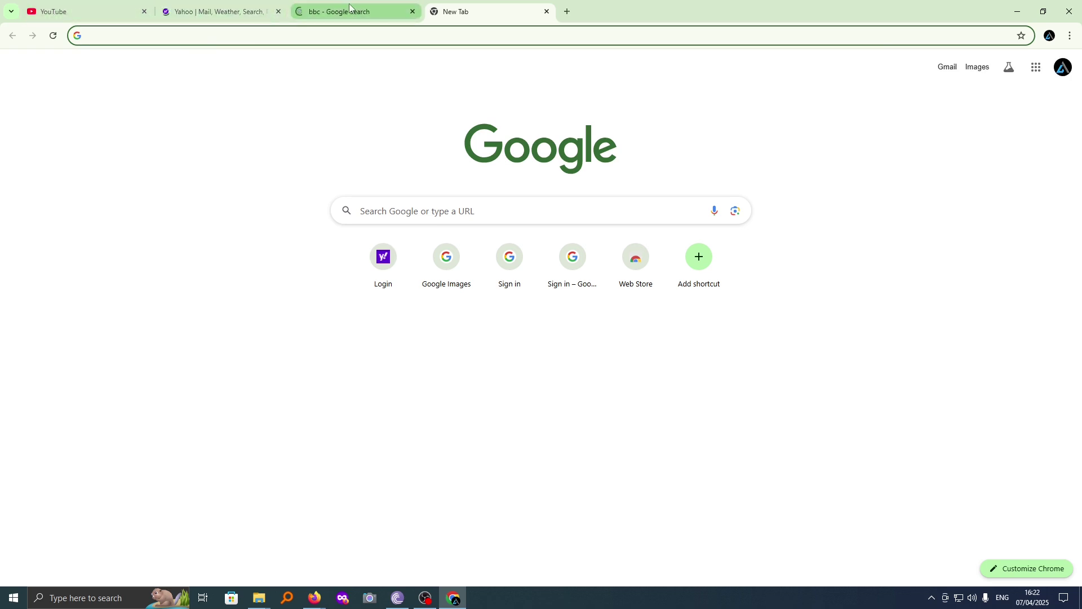
pyautogui.click(93, 12)
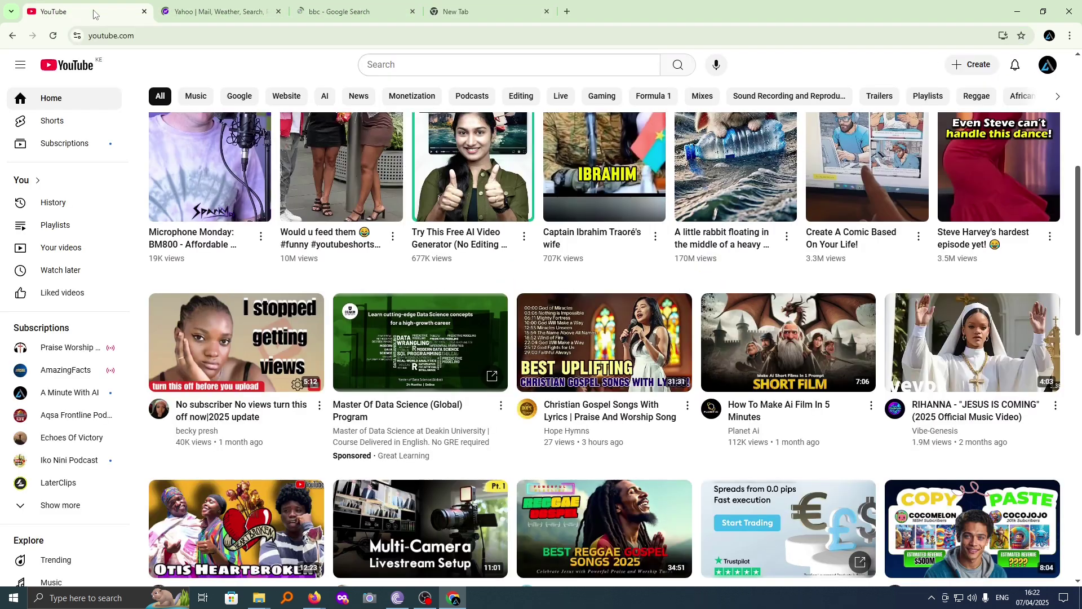
pyautogui.click(215, 12)
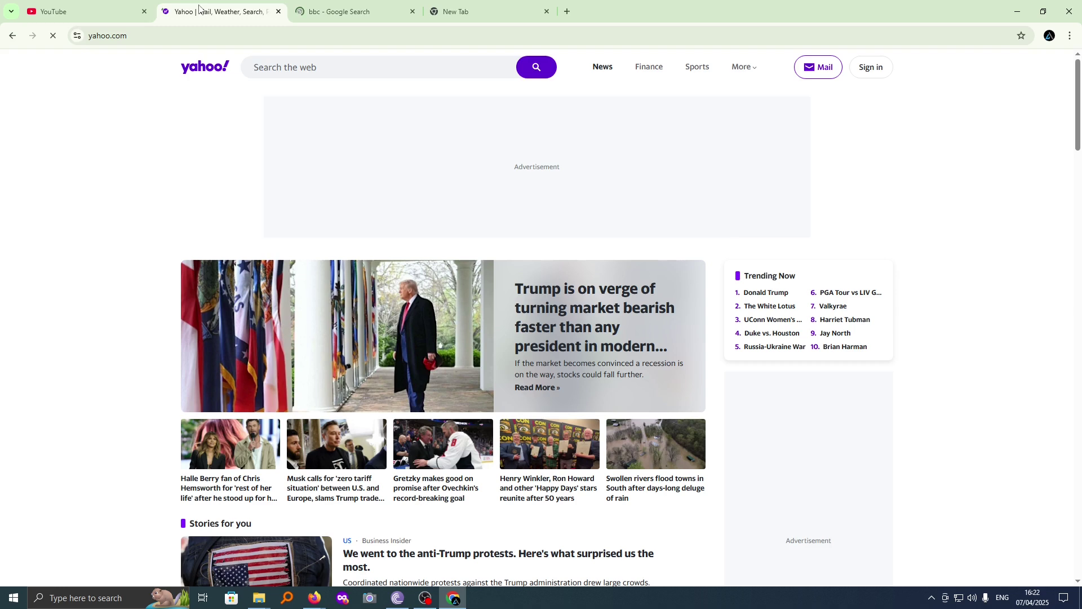
pyautogui.click(344, 11)
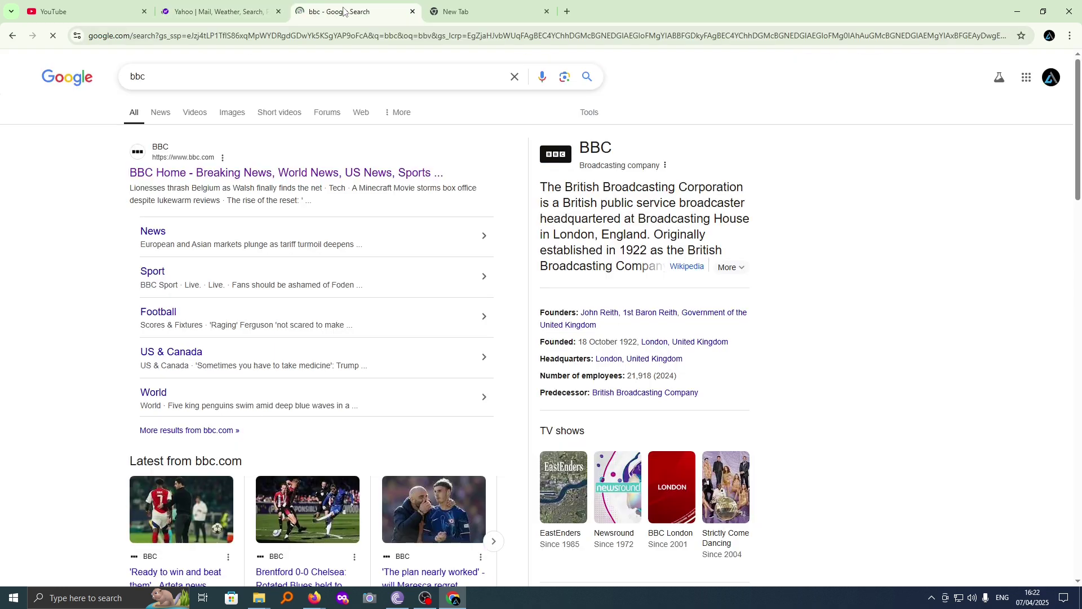
pyautogui.click(480, 10)
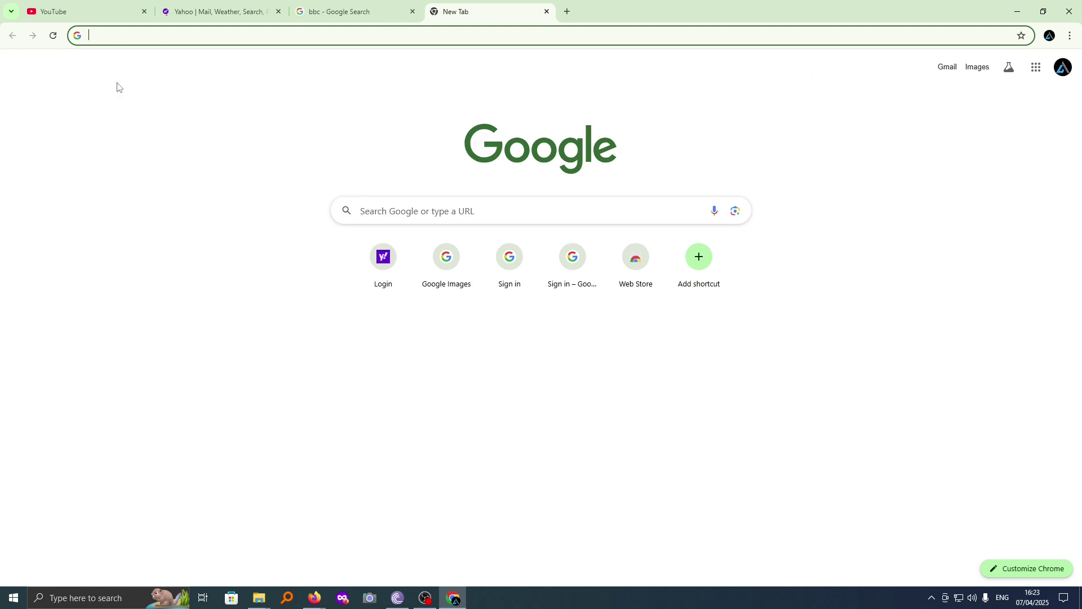
# Step: Bookmark the YouTube home page as "YouTube" in the Other bookmarks folder
pyautogui.moveTo(95, 10)
pyautogui.click(94, 13)
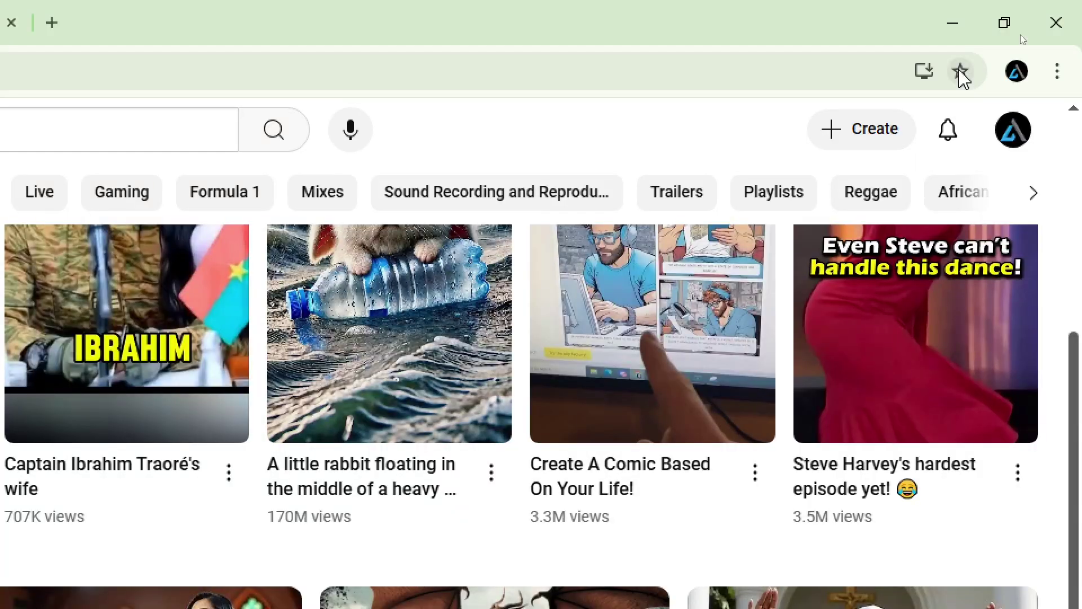
pyautogui.click(960, 71)
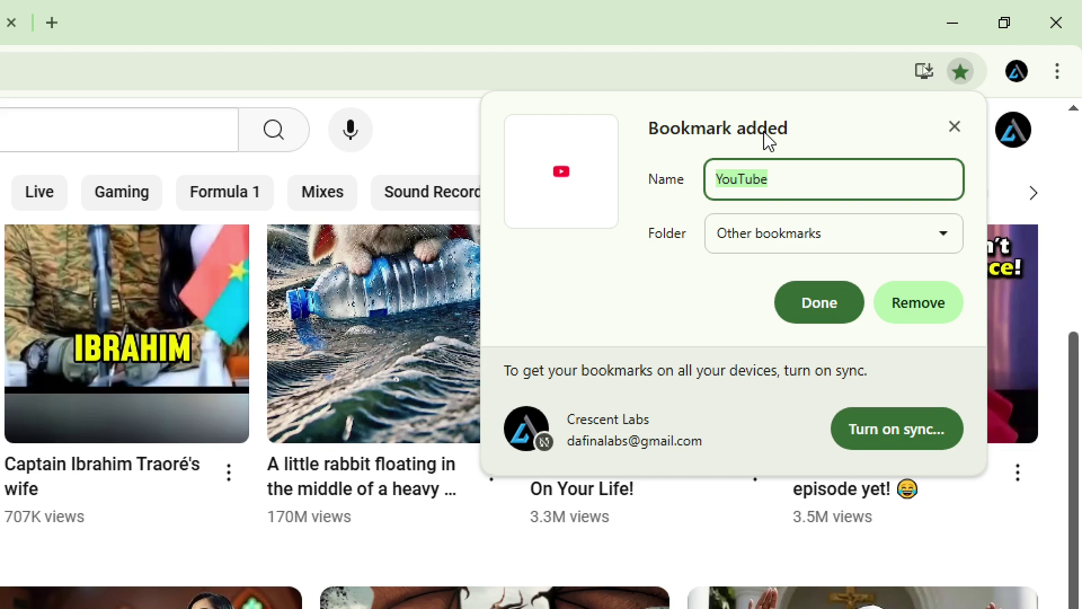
pyautogui.click(820, 308)
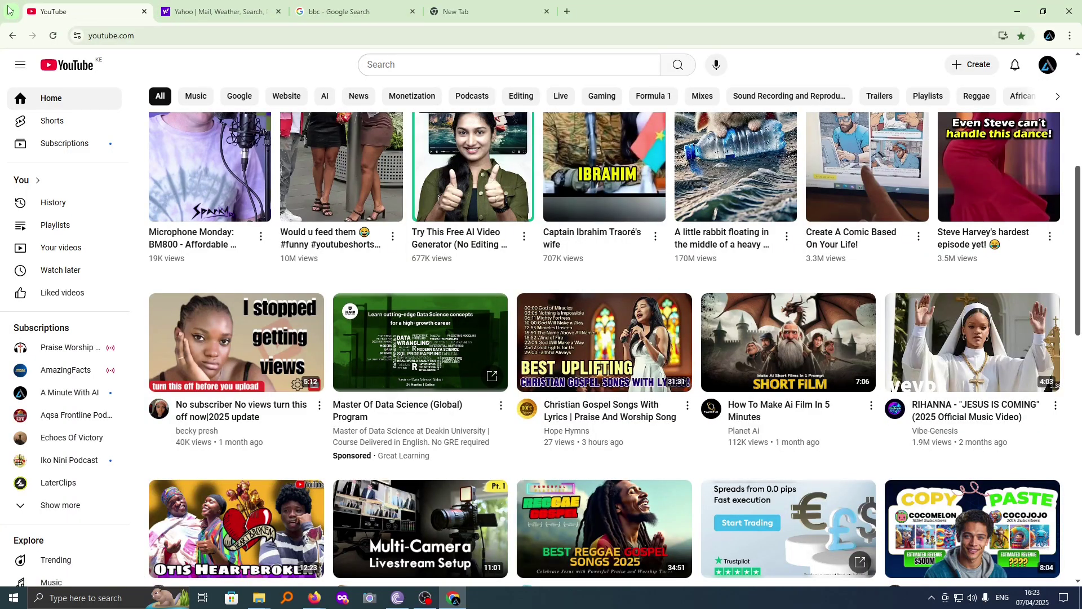
# Step: Bookmark the Yahoo home page and the BBC home page in the Other bookmarks folder
pyautogui.click(202, 8)
pyautogui.click(1022, 36)
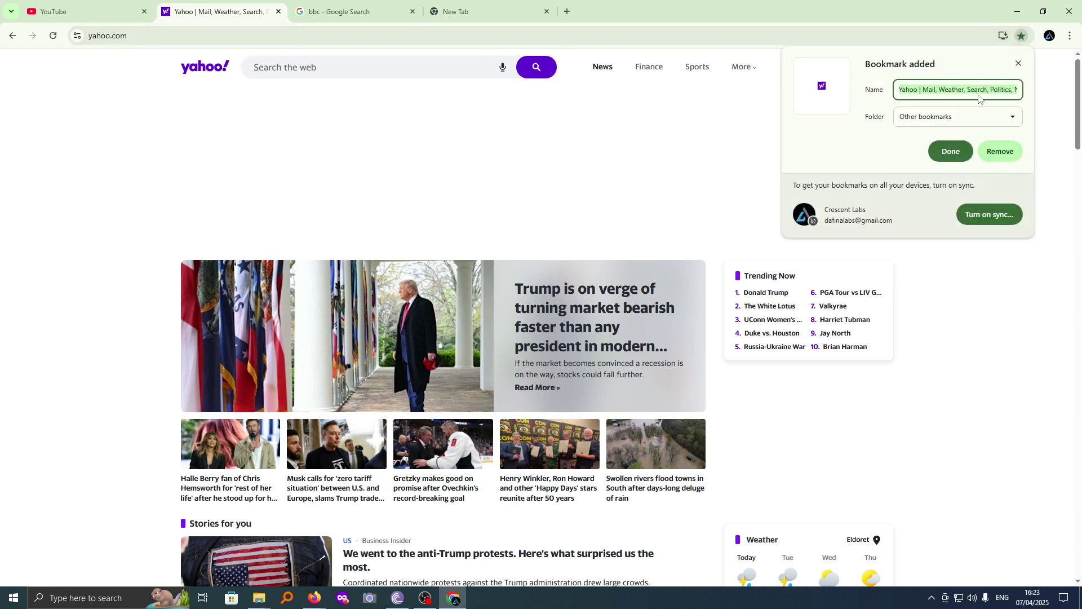
pyautogui.click(345, 20)
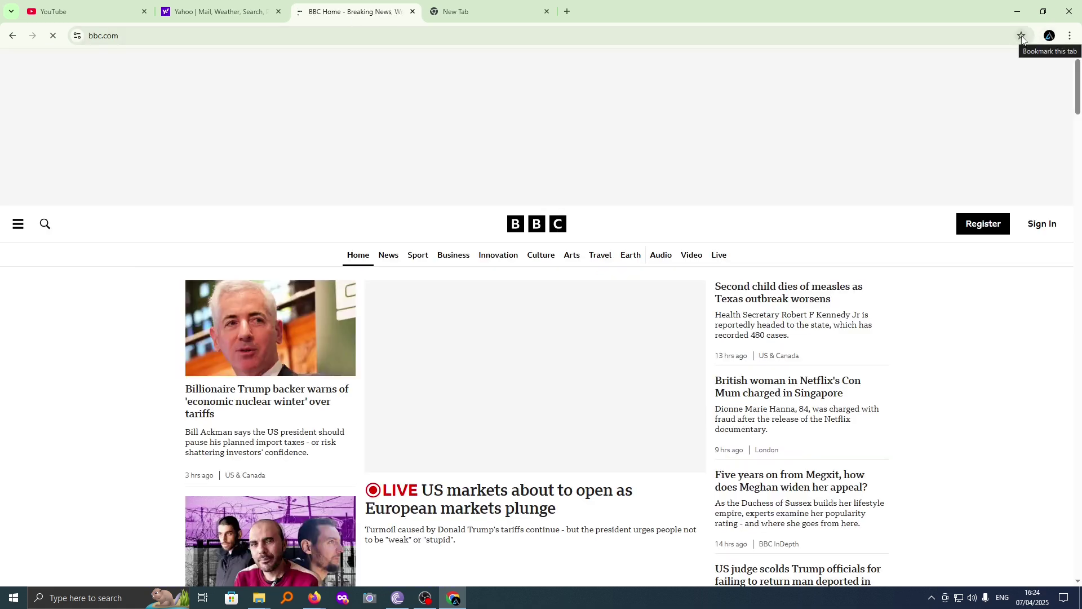
pyautogui.click(1022, 36)
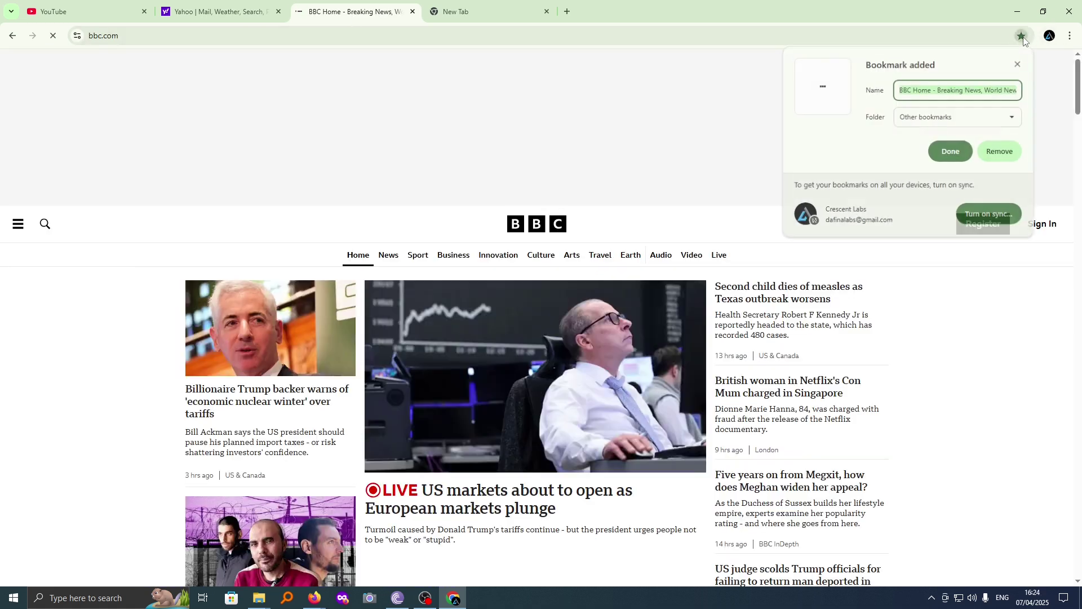
pyautogui.click(953, 153)
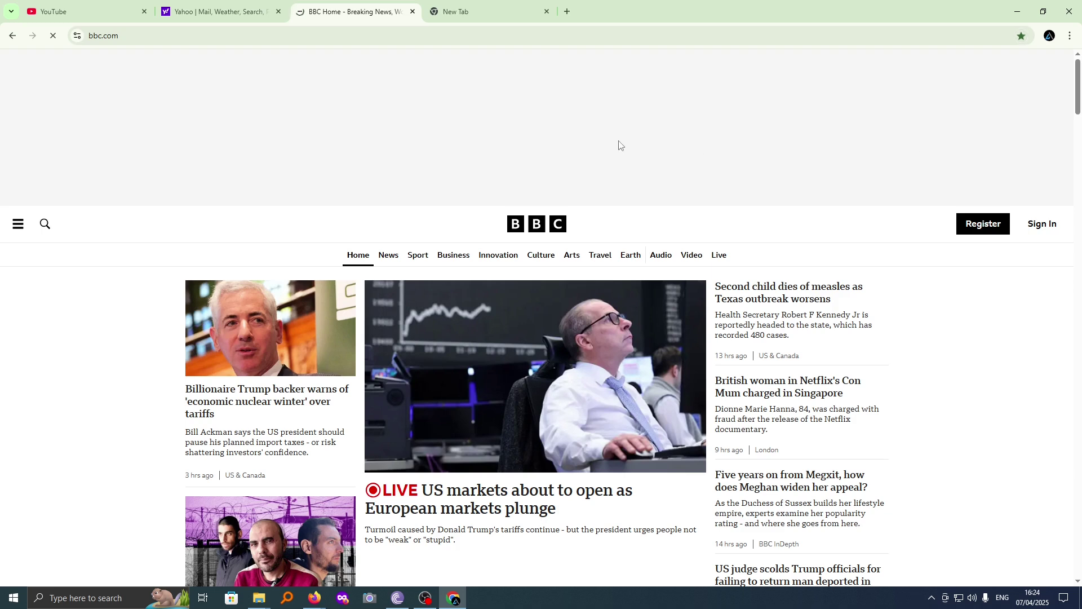
# Step: Close and reopen the browser, and open the bookmarked YouTube and Yahoo pages in separate tabs
pyautogui.click(1067, 16)
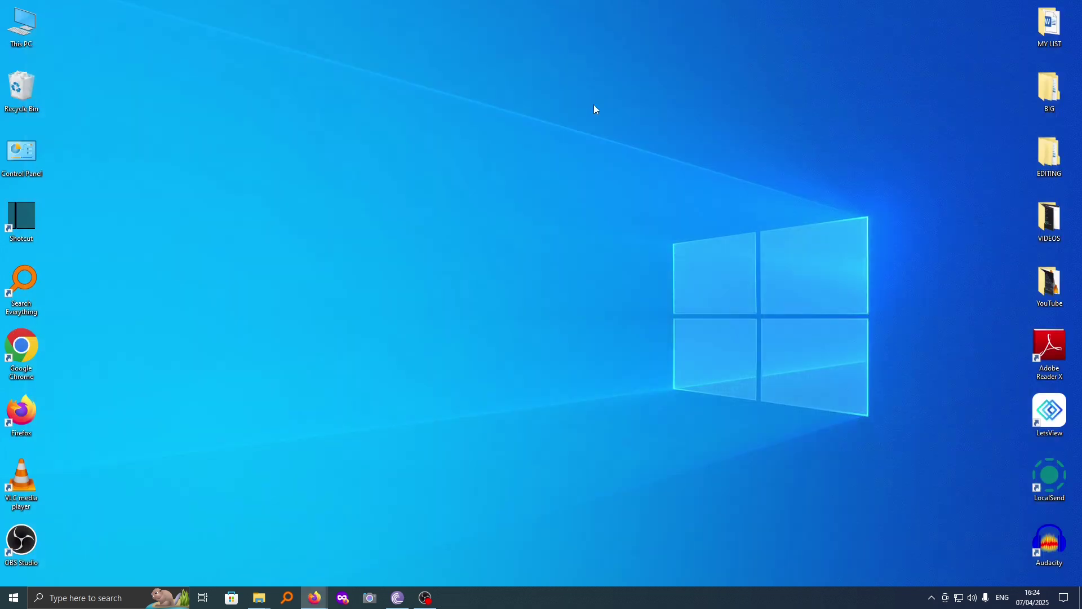
pyautogui.doubleClick(31, 344)
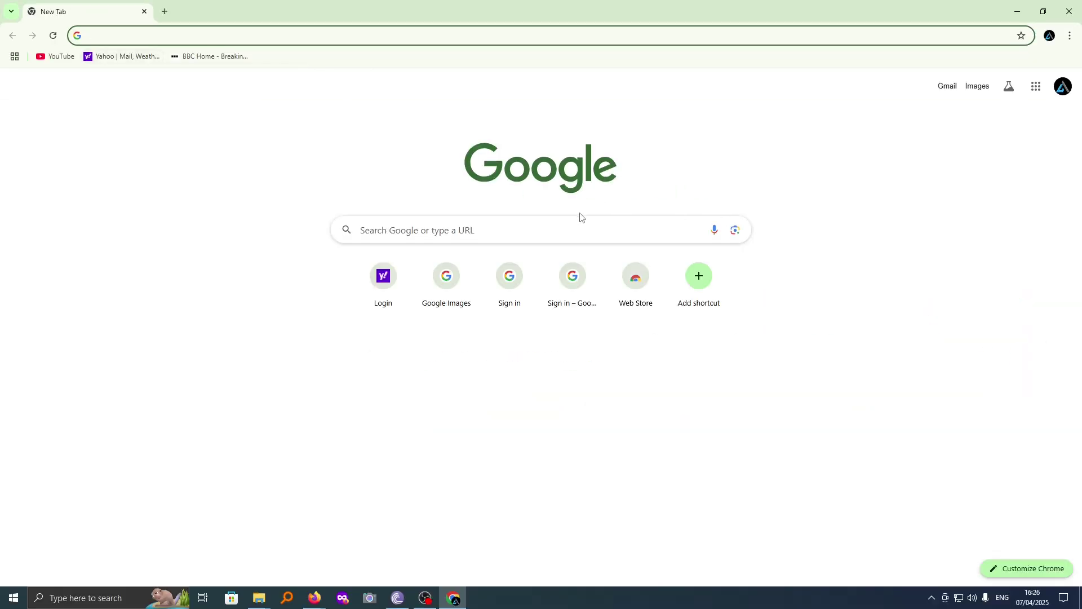
pyautogui.click(63, 56)
pyautogui.click(164, 12)
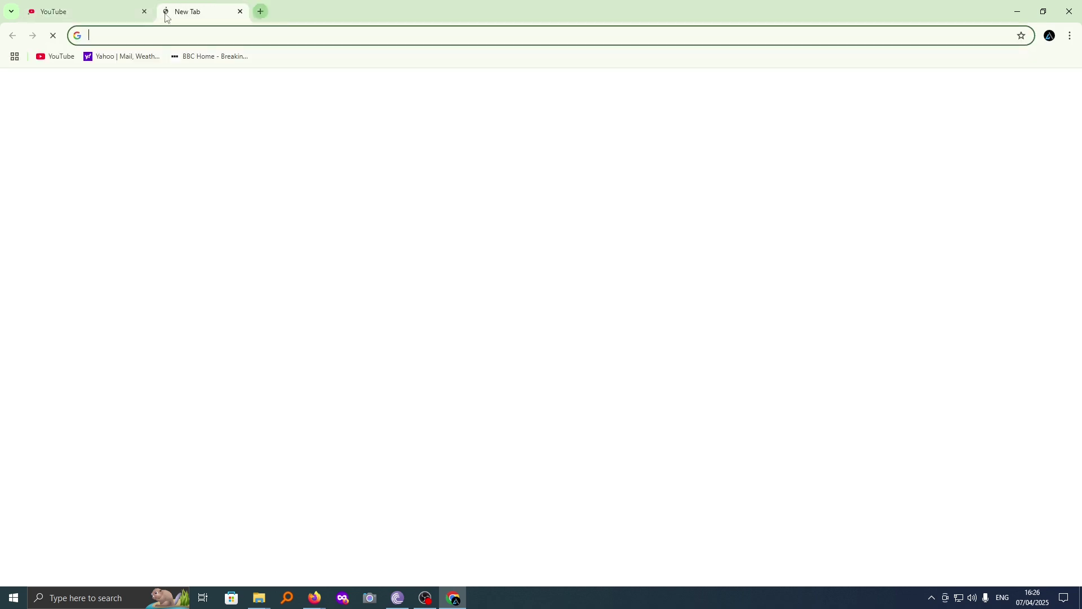
pyautogui.click(117, 58)
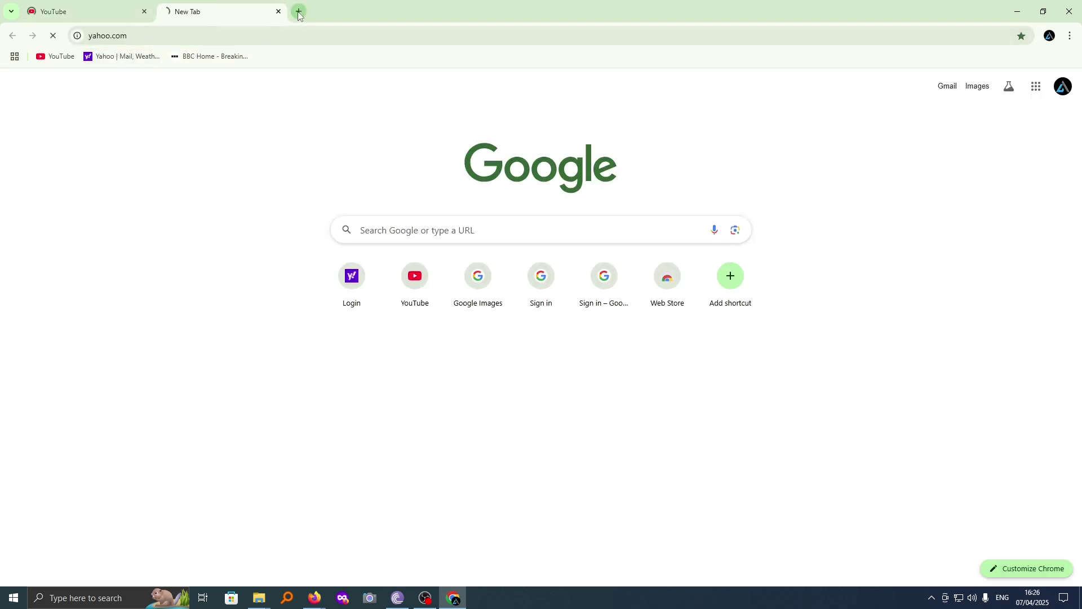
# Step: View the YouTube and Yahoo tabs in turn, and close them to return to a single new tab page
pyautogui.click(107, 11)
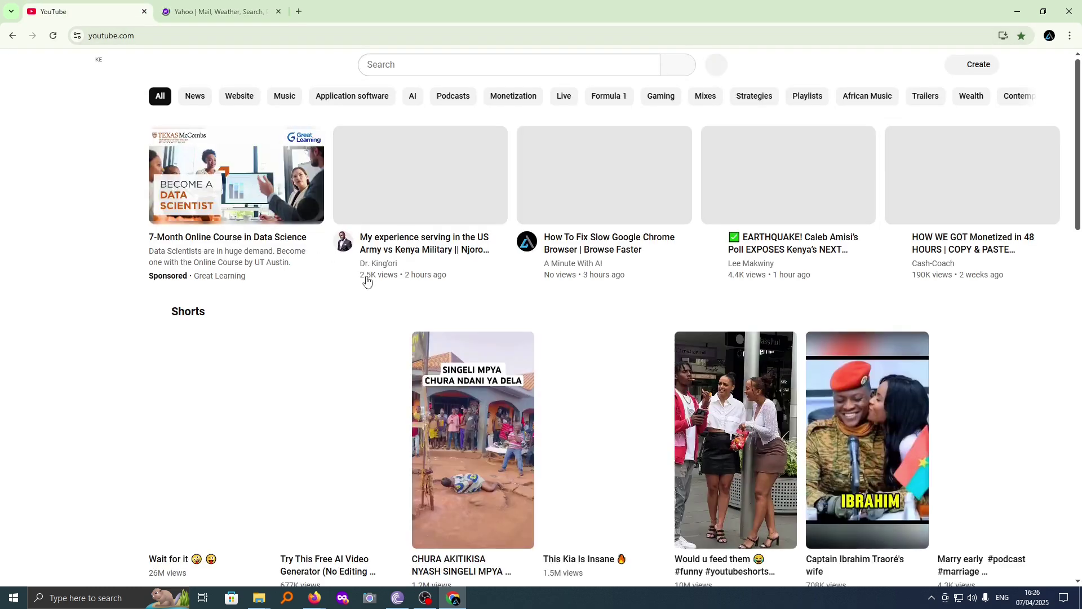
pyautogui.hotkey('ctrl', 'Tab')
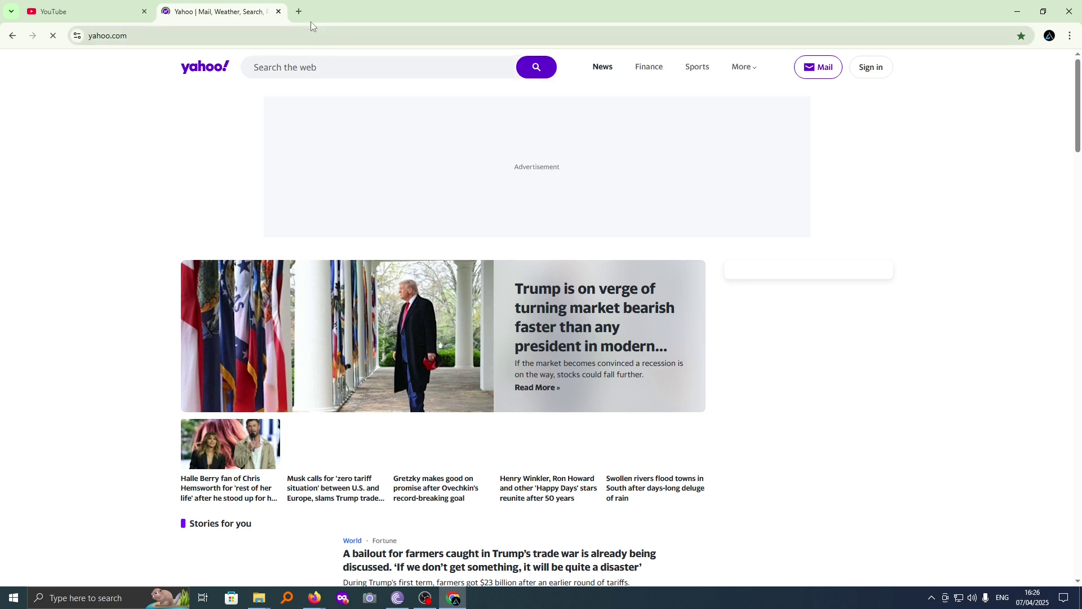
pyautogui.hotkey('alt', 'Left')
pyautogui.click(144, 12)
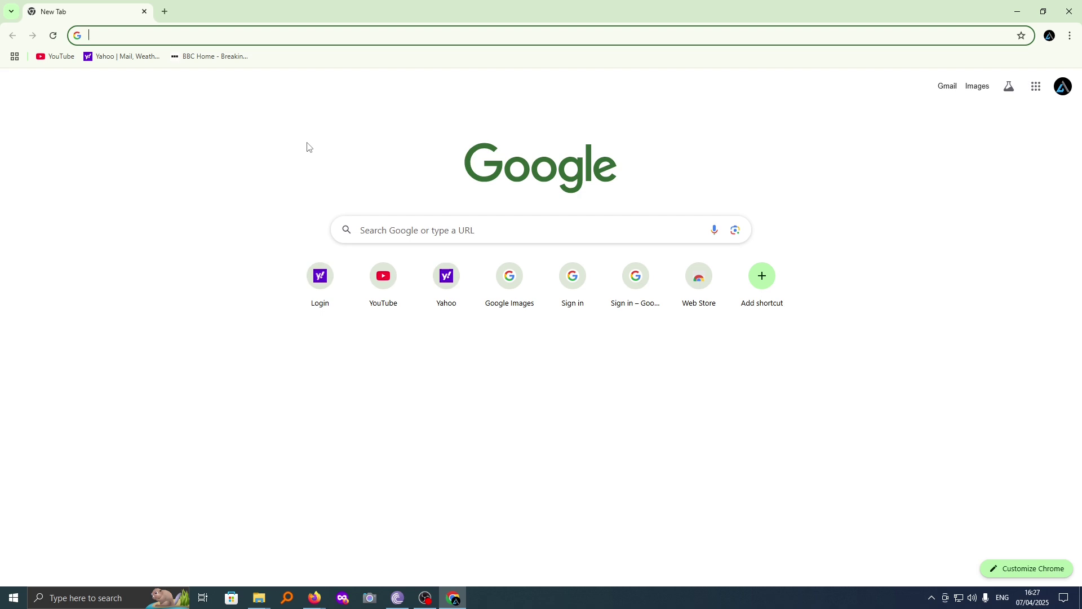
# Step: Open the bookmarked YouTube page, and in a new tab search for Canva and open its website
pyautogui.click(53, 57)
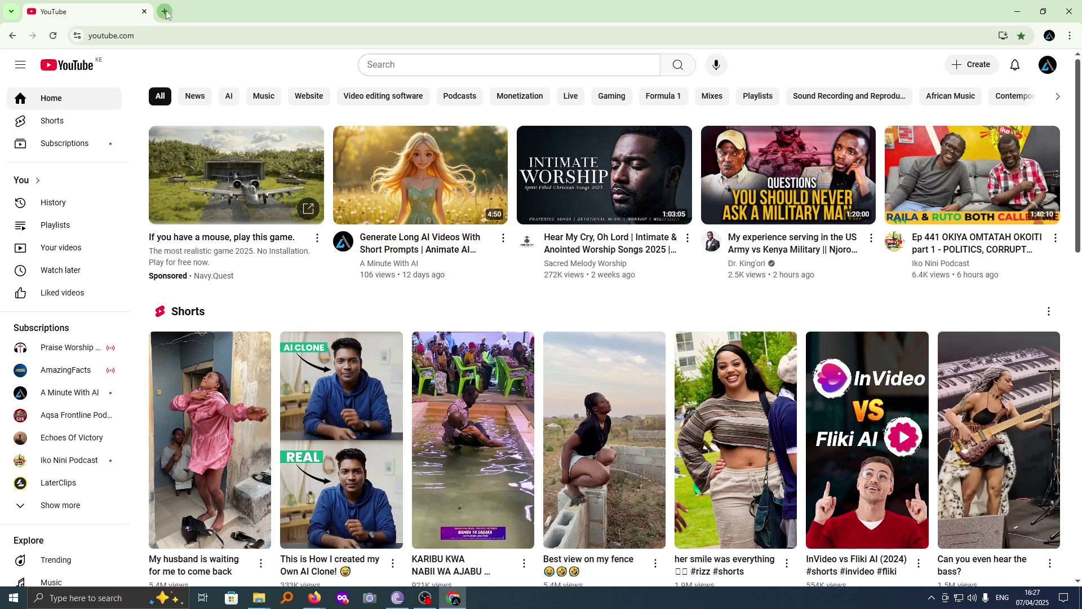
pyautogui.click(166, 22)
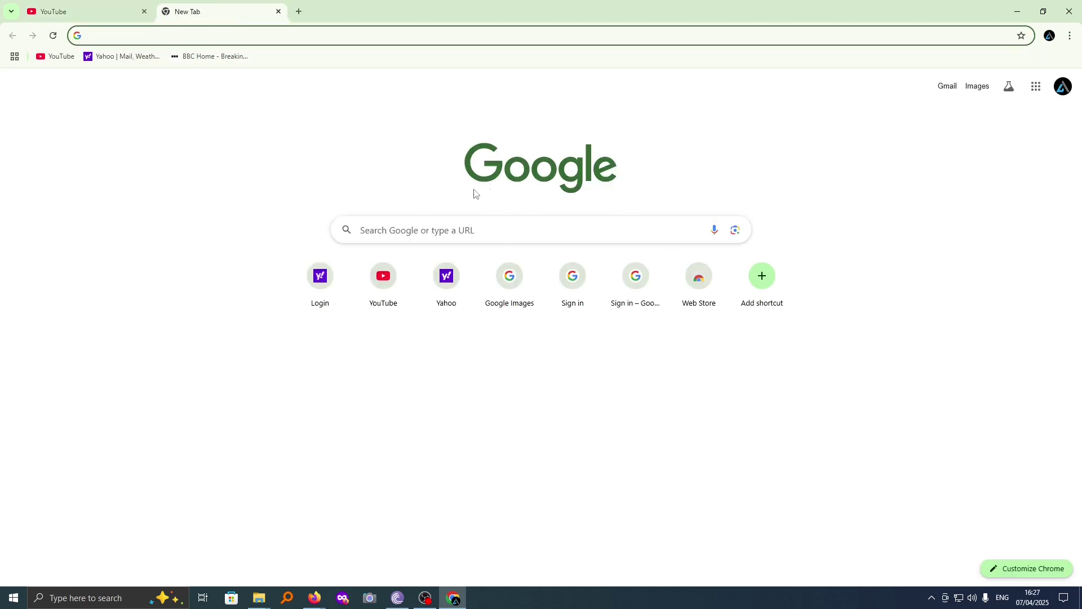
pyautogui.click(435, 227)
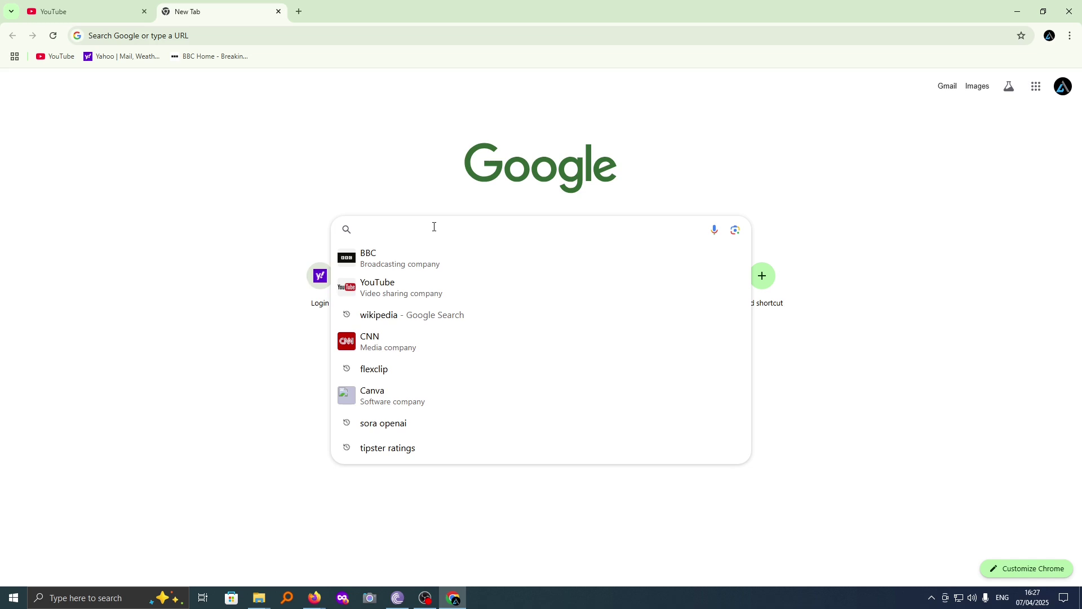
pyautogui.write('can')
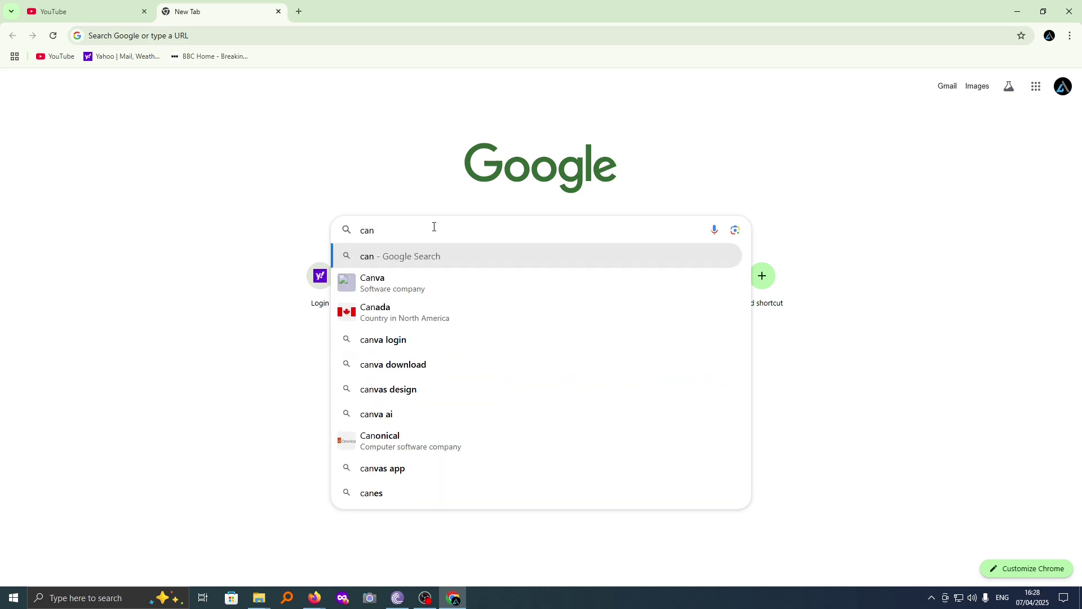
pyautogui.click(402, 280)
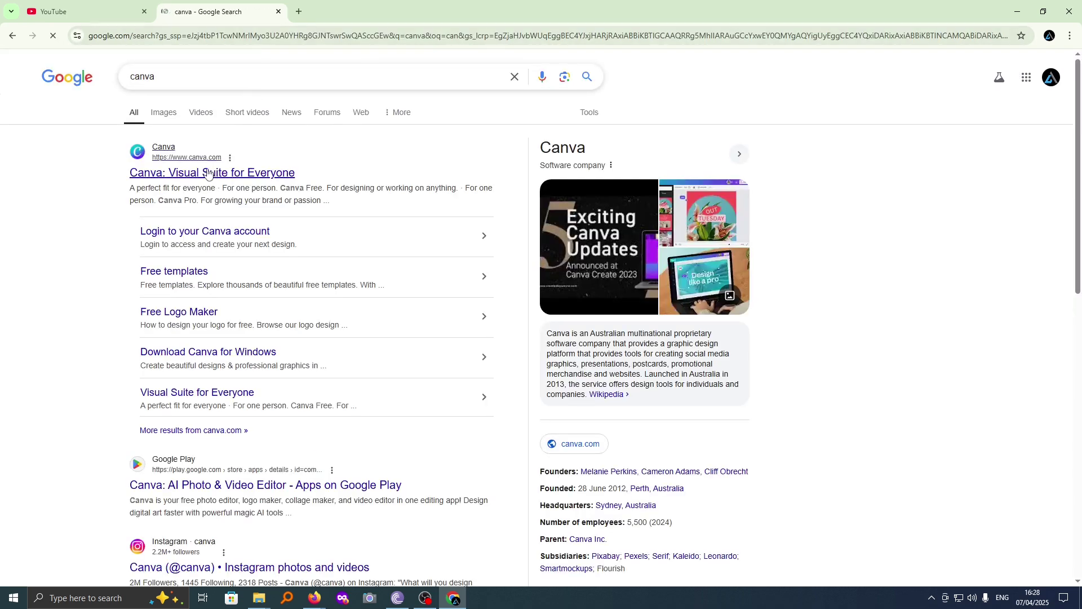
pyautogui.click(207, 176)
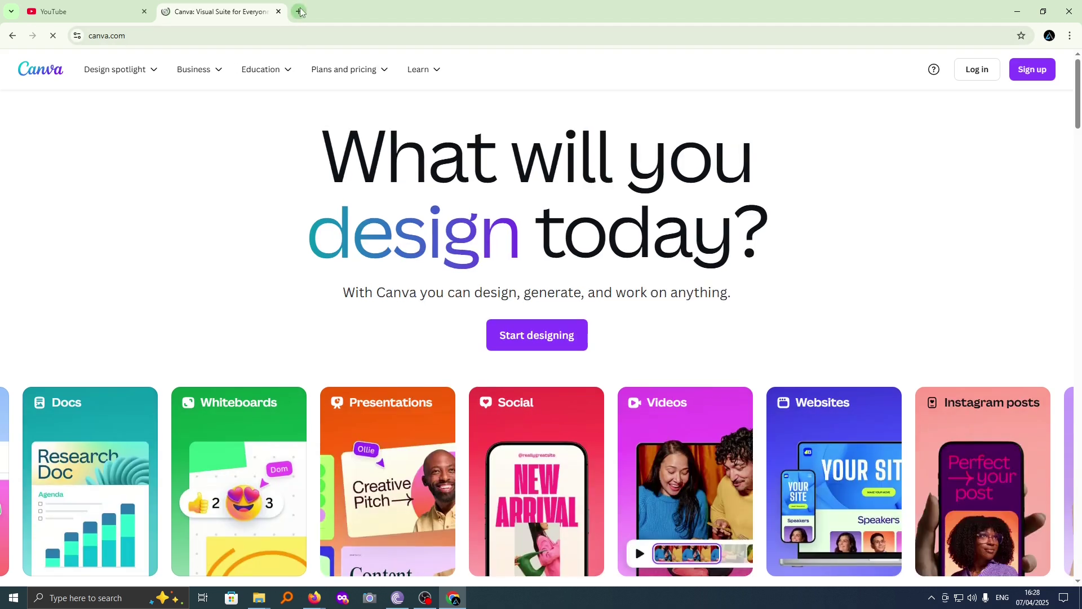
# Step: Search for "chatgpt" in another new tab and open OpenAI's "Introducing ChatGPT" page
pyautogui.click(299, 11)
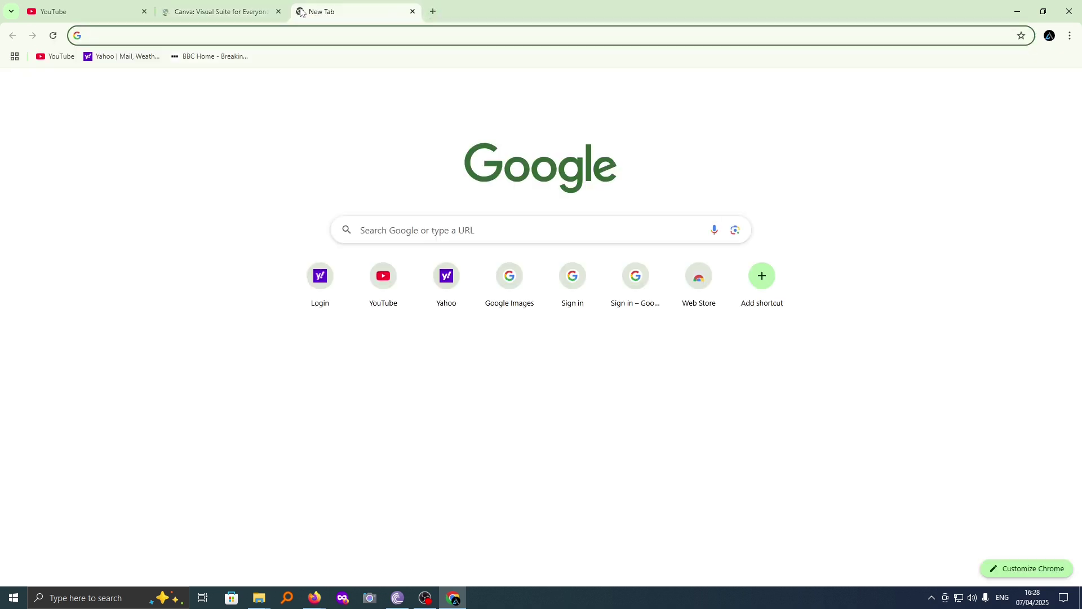
pyautogui.write('cha')
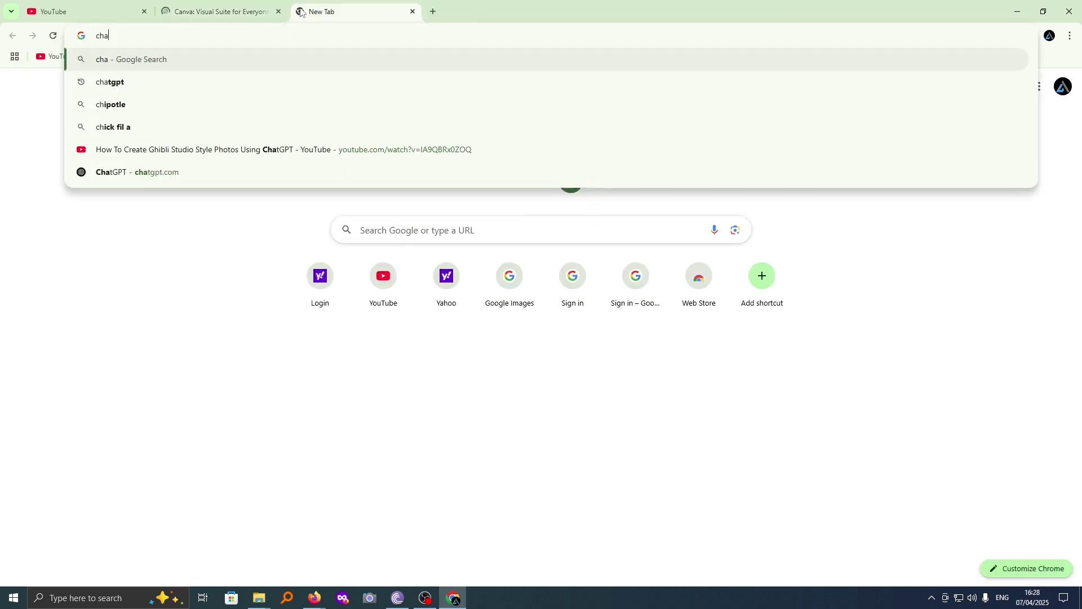
pyautogui.write('tgpt')
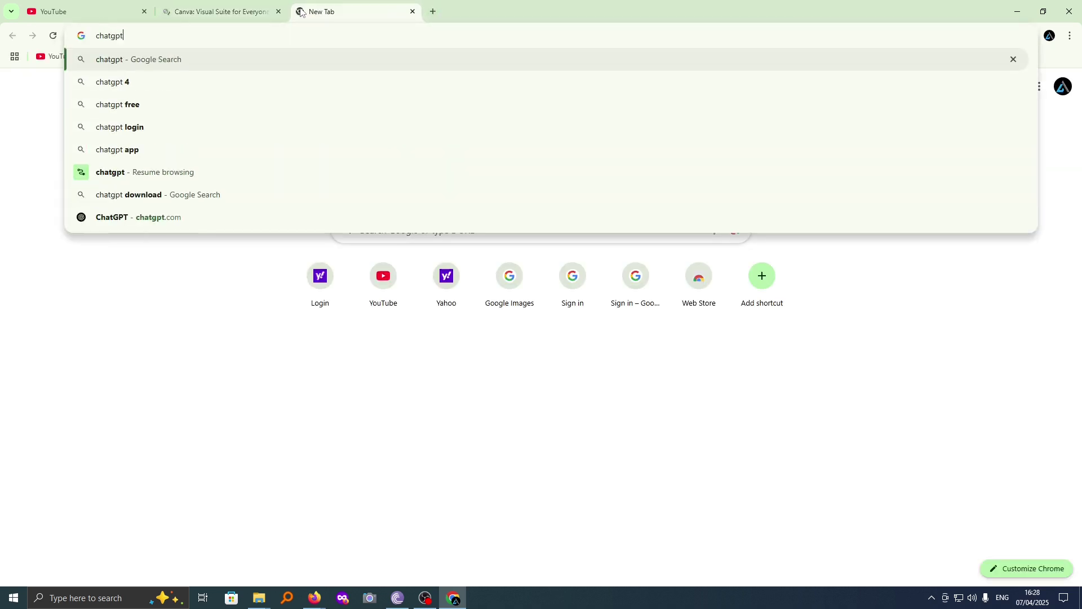
pyautogui.press('Return')
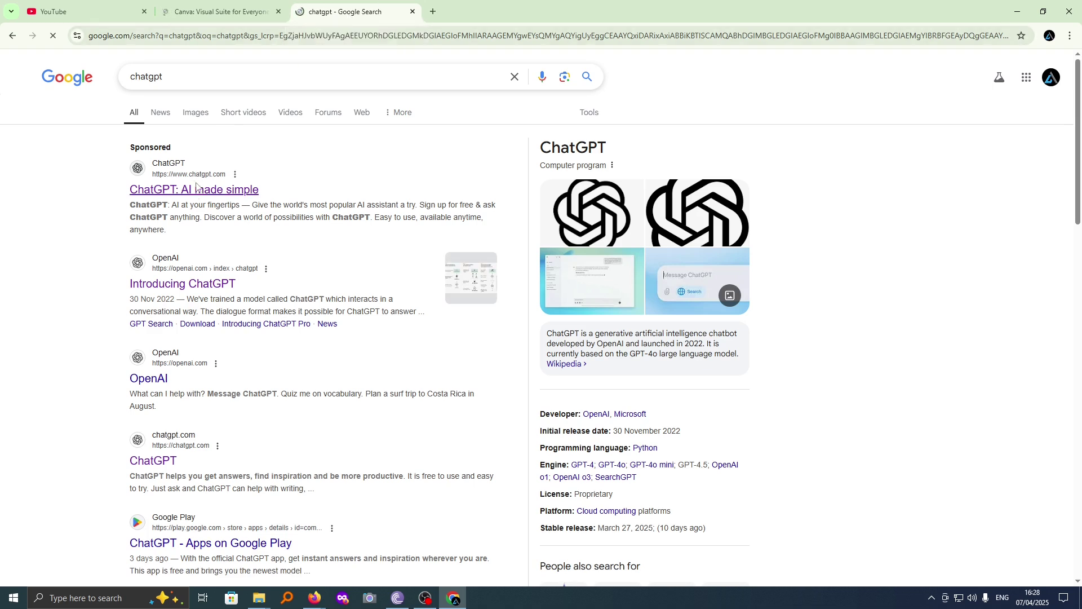
pyautogui.click(178, 285)
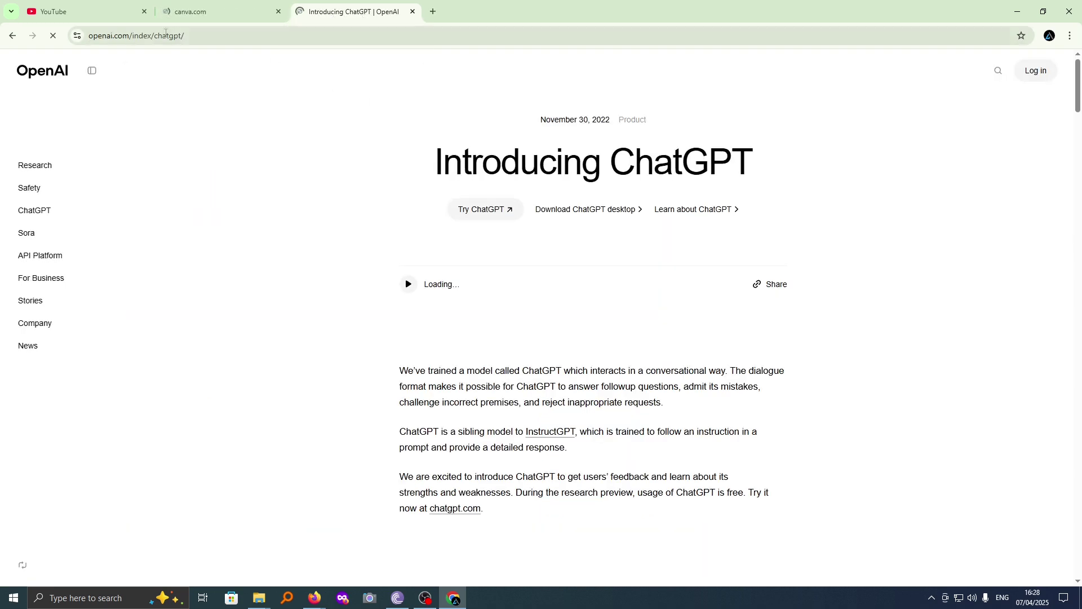
# Step: Switch back and forth between the YouTube, Canva and ChatGPT tabs to view each open page
pyautogui.click(85, 11)
pyautogui.click(179, 11)
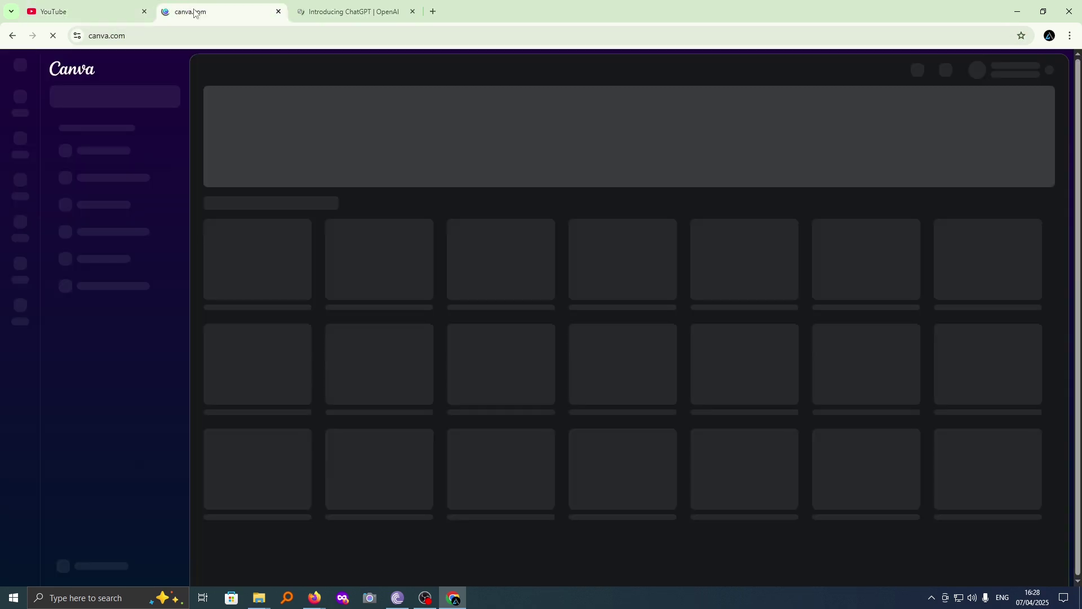
pyautogui.click(349, 12)
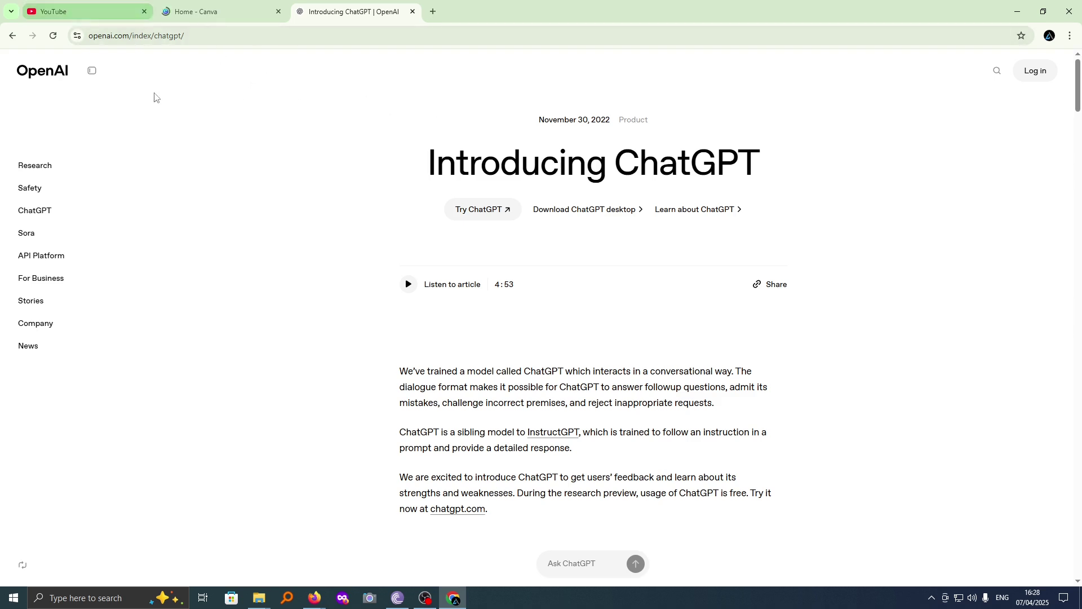
pyautogui.click(89, 11)
pyautogui.click(200, 7)
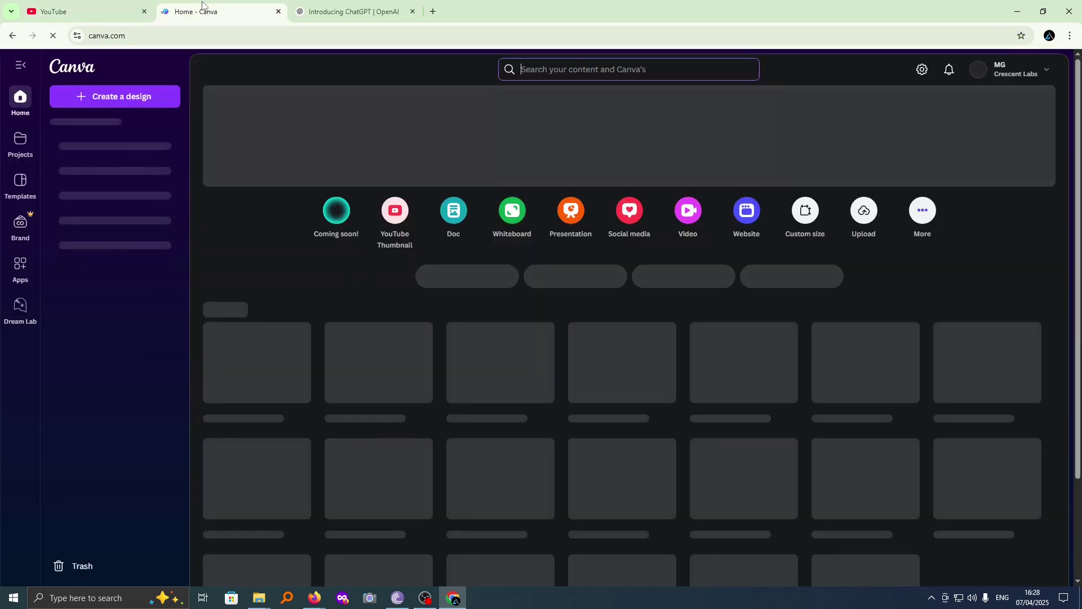
pyautogui.click(344, 12)
pyautogui.click(163, 13)
pyautogui.click(90, 12)
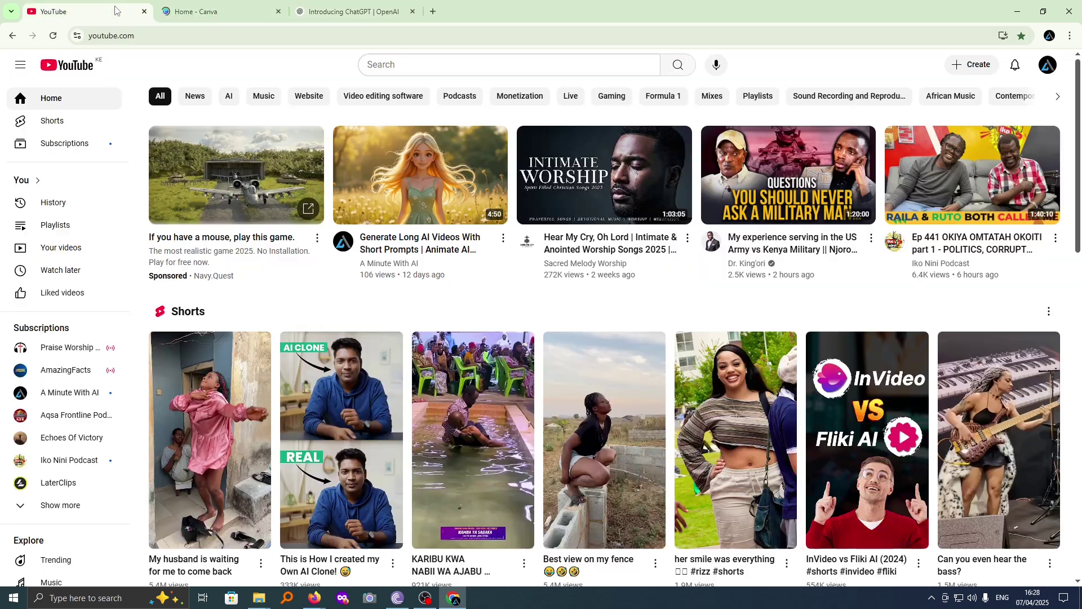
# Step: Return to the "Introducing ChatGPT" page and look through the start of the article
pyautogui.click(367, 15)
pyautogui.scroll(-3, 560, 302)
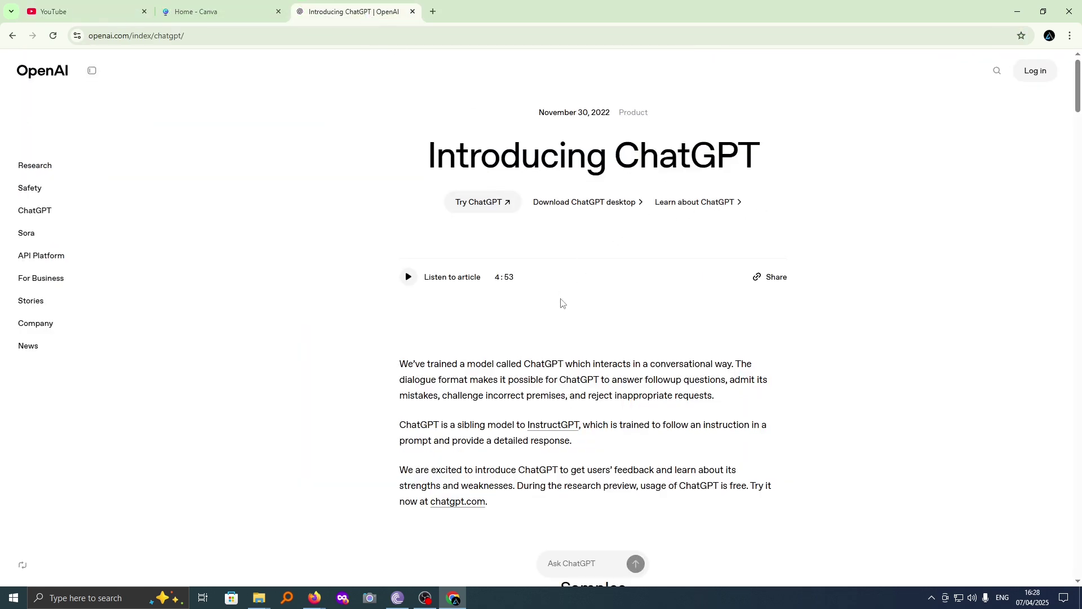
pyautogui.scroll(1, 621, 282)
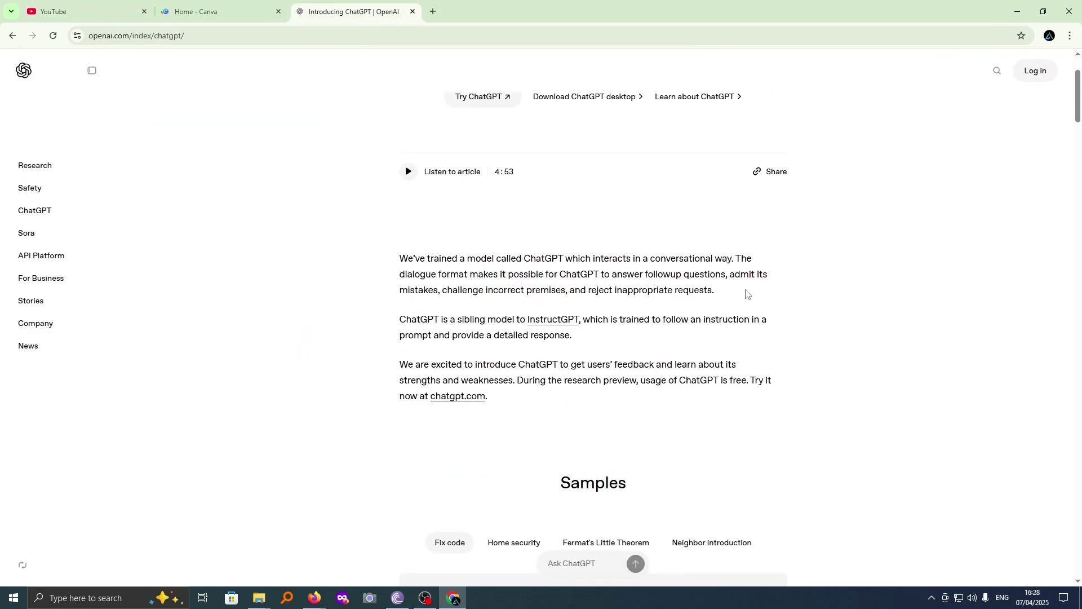
pyautogui.scroll(-1, 744, 292)
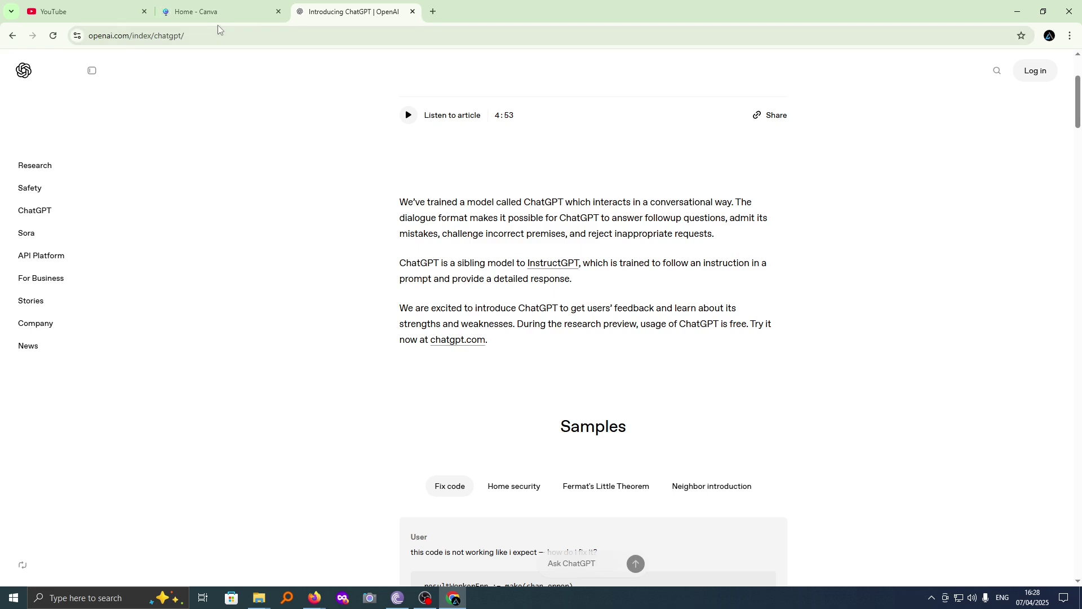
pyautogui.scroll(1, 285, 302)
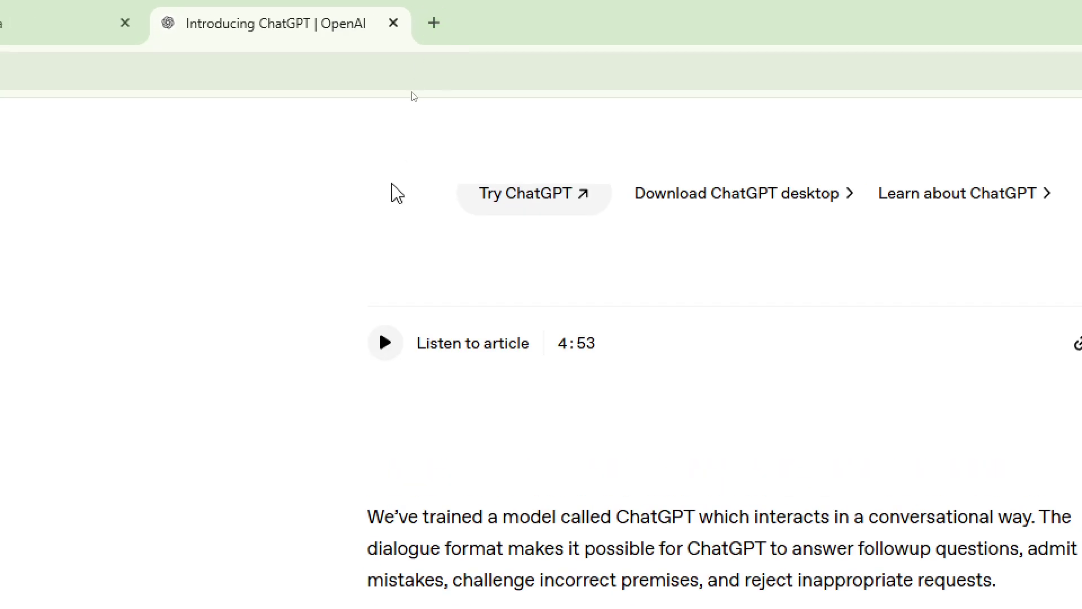
# Step: Open a new tab and load YouTube from its shortcut on the new tab page
pyautogui.click(432, 21)
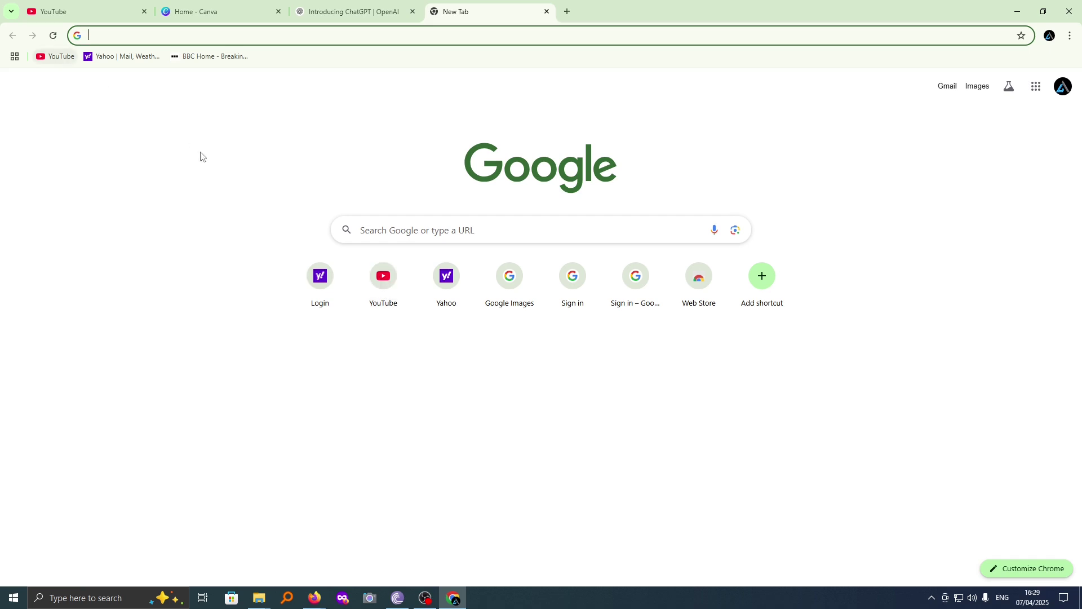
pyautogui.click(383, 280)
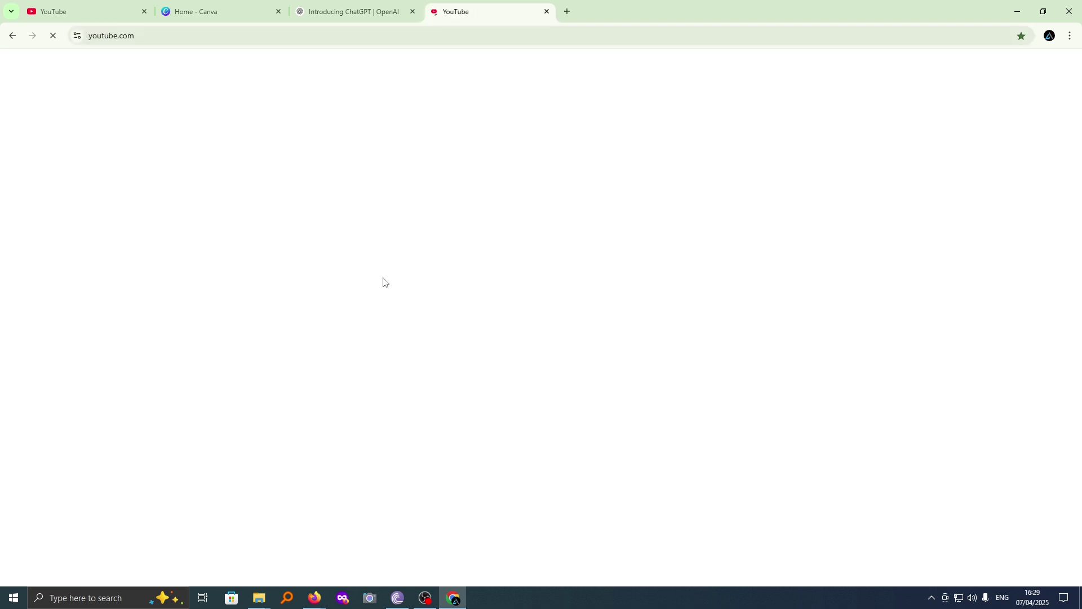
# Step: Open a new tab and edit the Google Images shortcut, changing its name to Canva
pyautogui.click(567, 12)
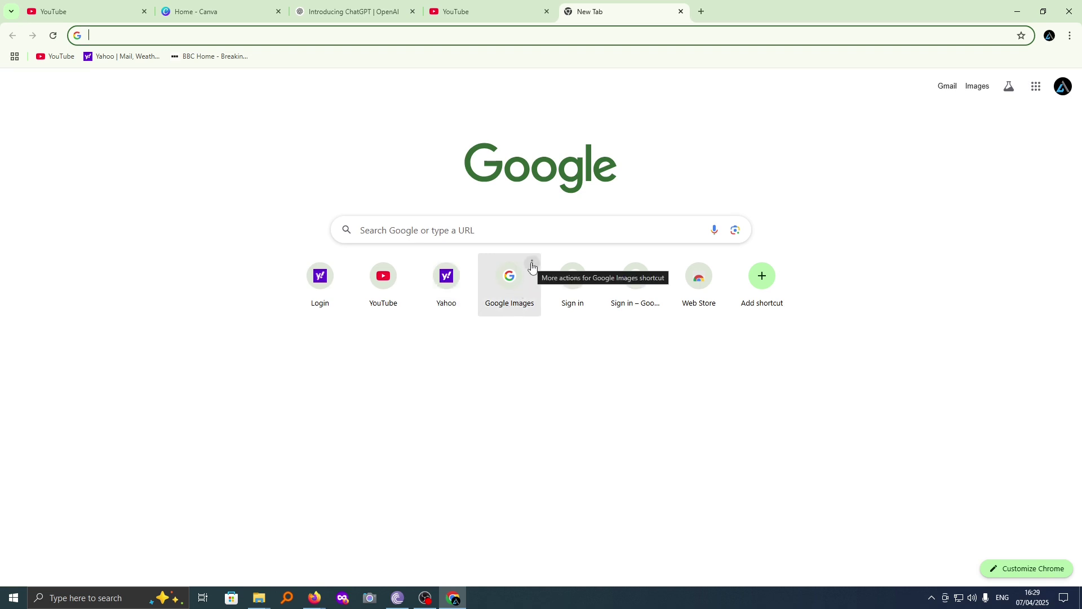
pyautogui.click(533, 266)
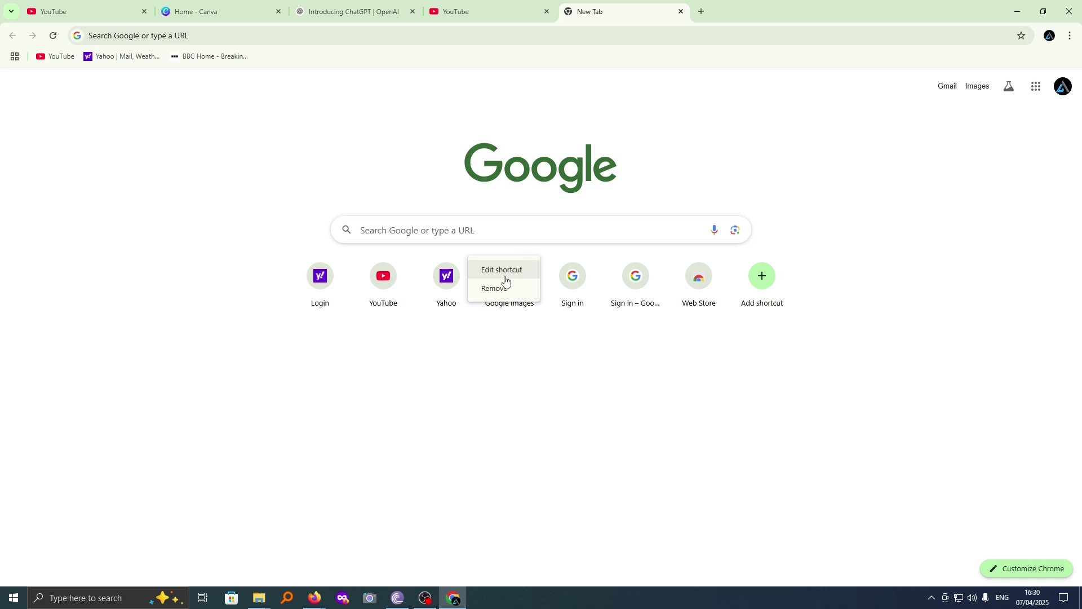
pyautogui.click(500, 270)
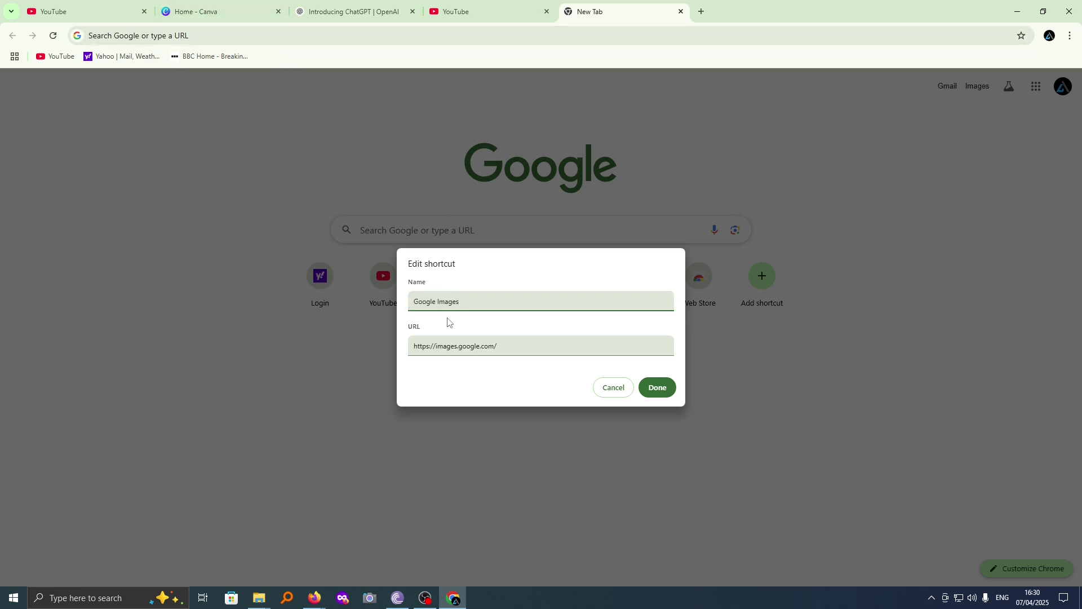
pyautogui.press('BackSpace')
pyautogui.press('BackSpace')
pyautogui.press('BackSpace')
pyautogui.press('BackSpace')
pyautogui.press('BackSpace')
pyautogui.press('BackSpace')
pyautogui.press('BackSpace')
pyautogui.press('BackSpace')
pyautogui.press('BackSpace')
pyautogui.press('BackSpace')
pyautogui.press('BackSpace')
pyautogui.press('BackSpace')
pyautogui.click(197, 11)
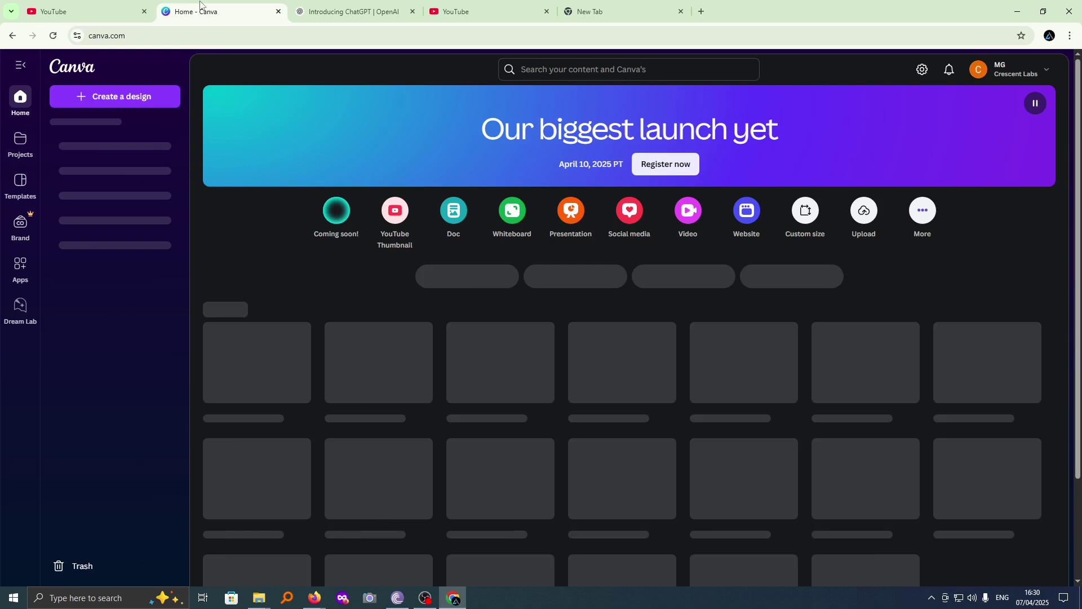
pyautogui.click(120, 36)
pyautogui.hotkey('ctrl', 'c')
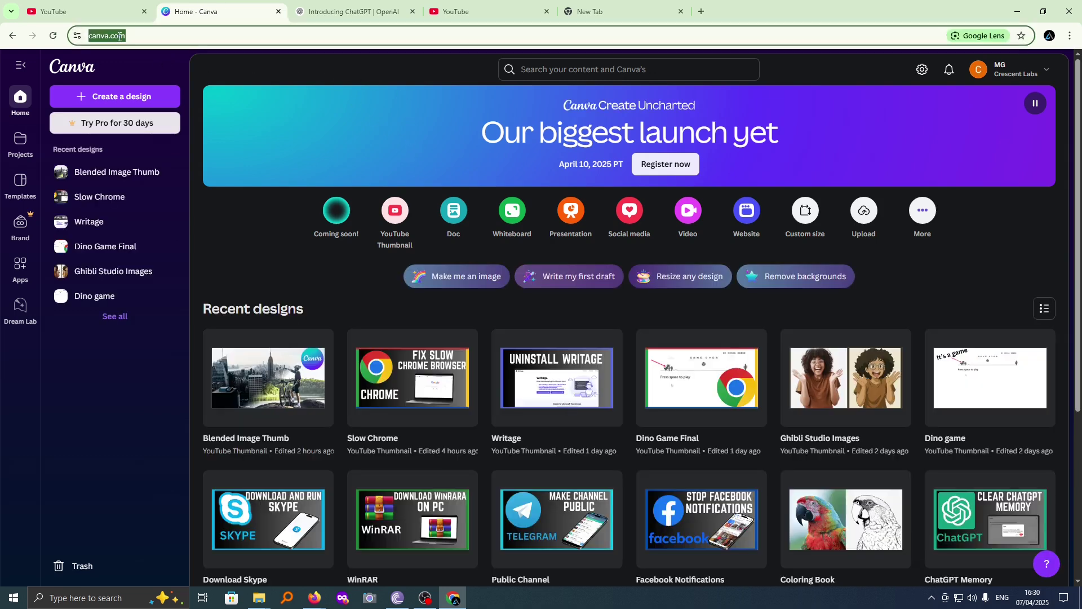
pyautogui.click(591, 11)
pyautogui.moveTo(504, 345); pyautogui.dragTo(404, 354)
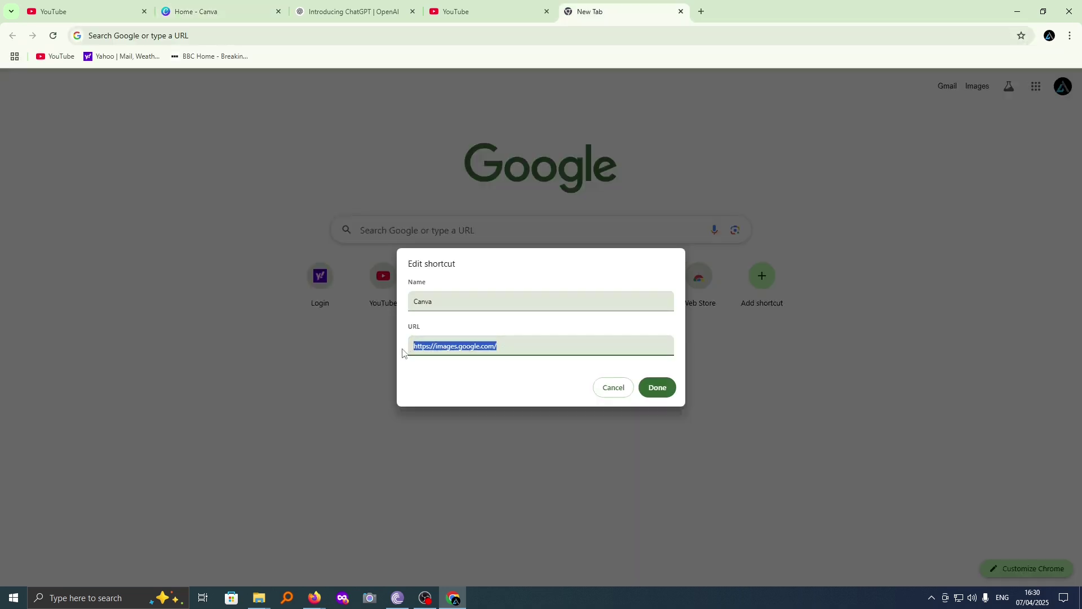
pyautogui.hotkey('ctrl', 'v')
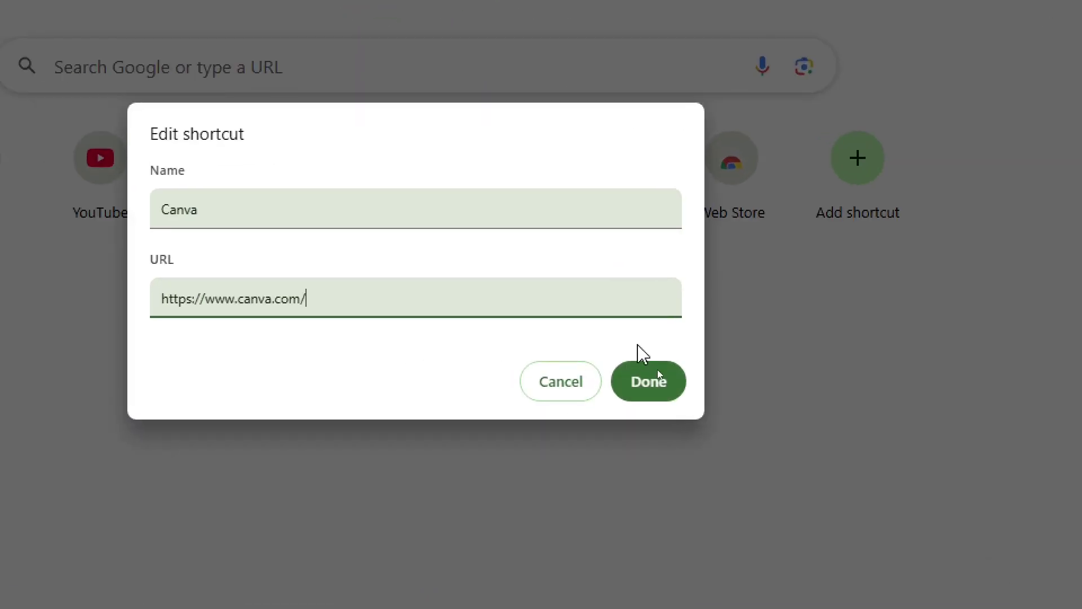
pyautogui.click(654, 387)
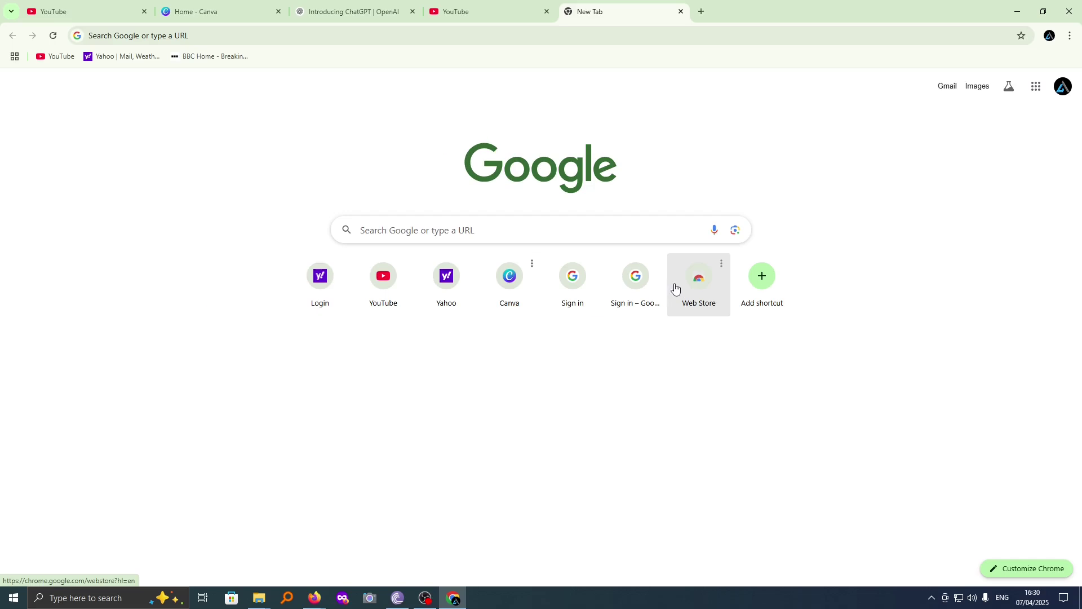
pyautogui.click(759, 283)
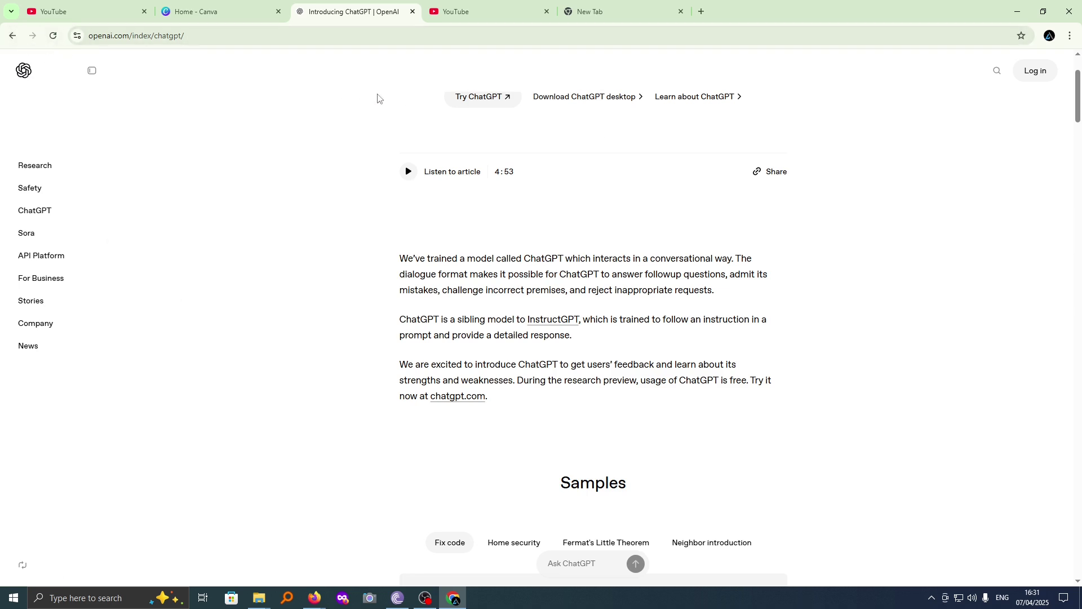
# Step: Enable the home button in the browser's Appearance settings and use it to go to the New Tab page
pyautogui.click(1071, 37)
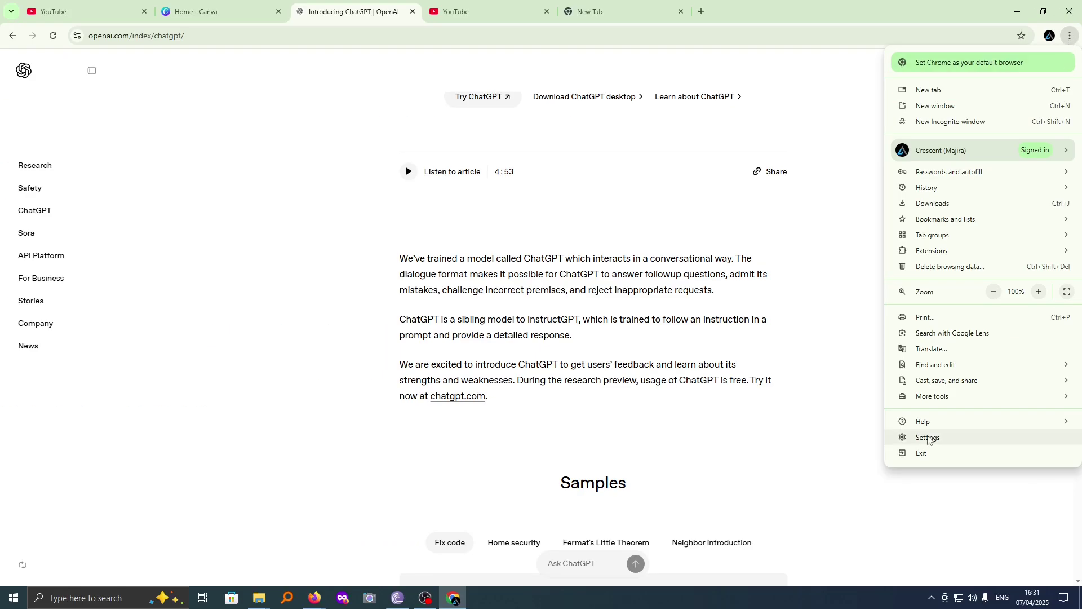
pyautogui.click(929, 438)
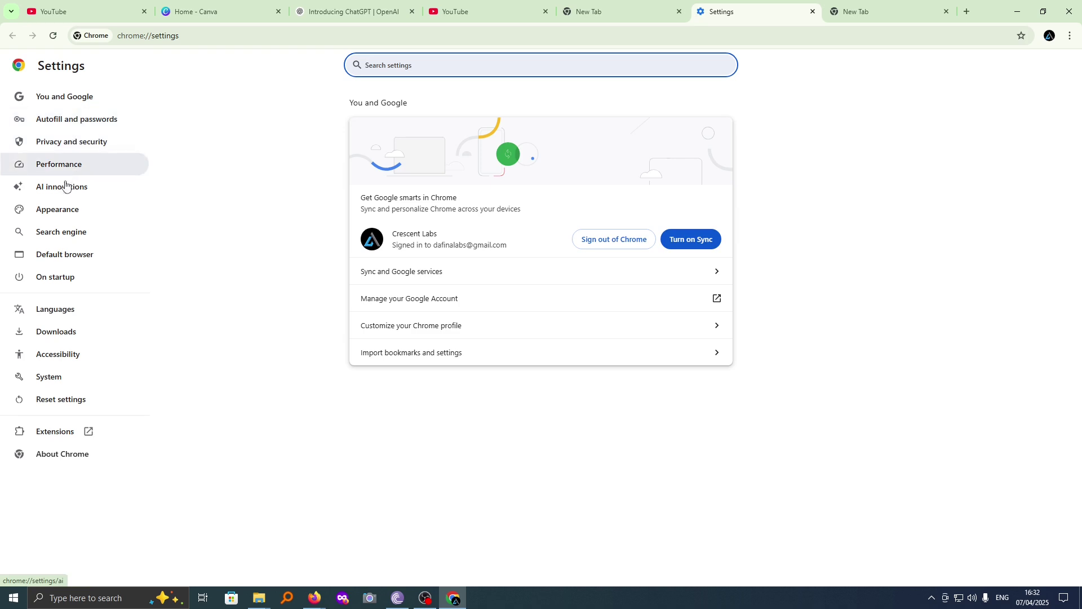
pyautogui.click(60, 209)
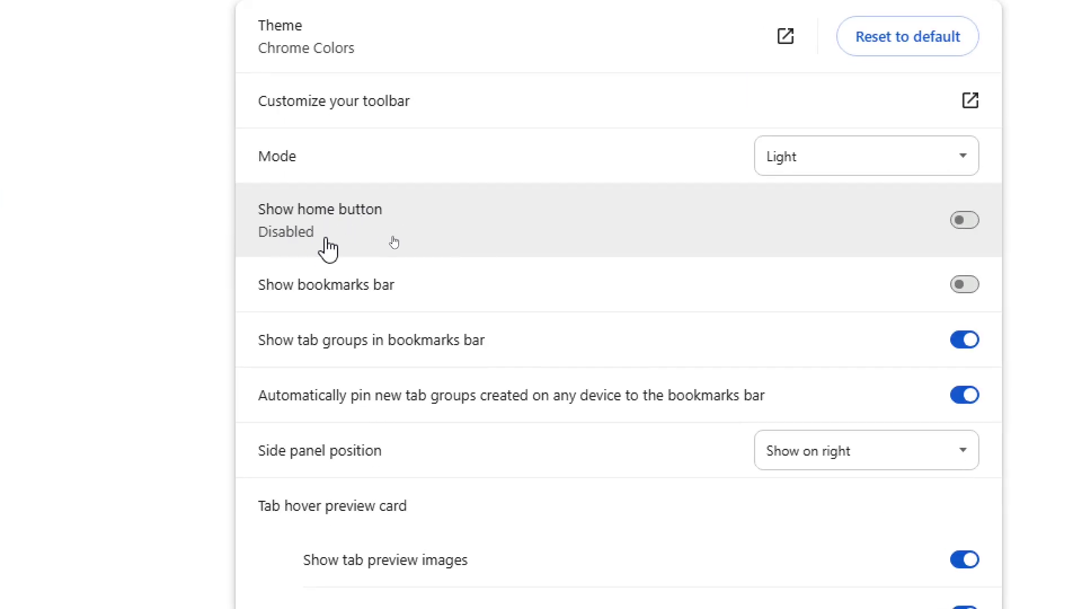
pyautogui.click(742, 223)
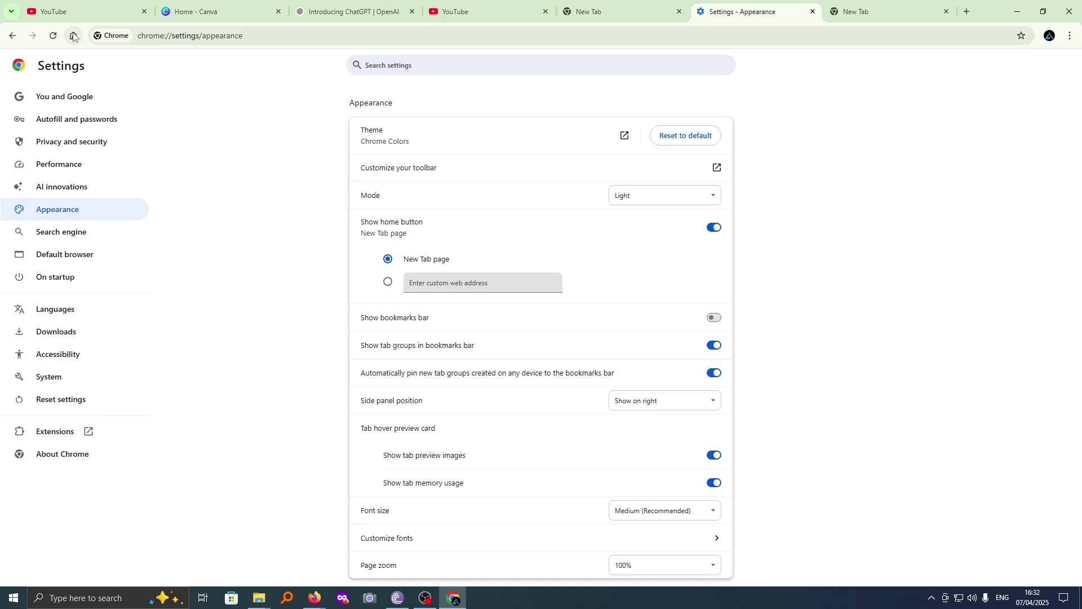
pyautogui.click(73, 36)
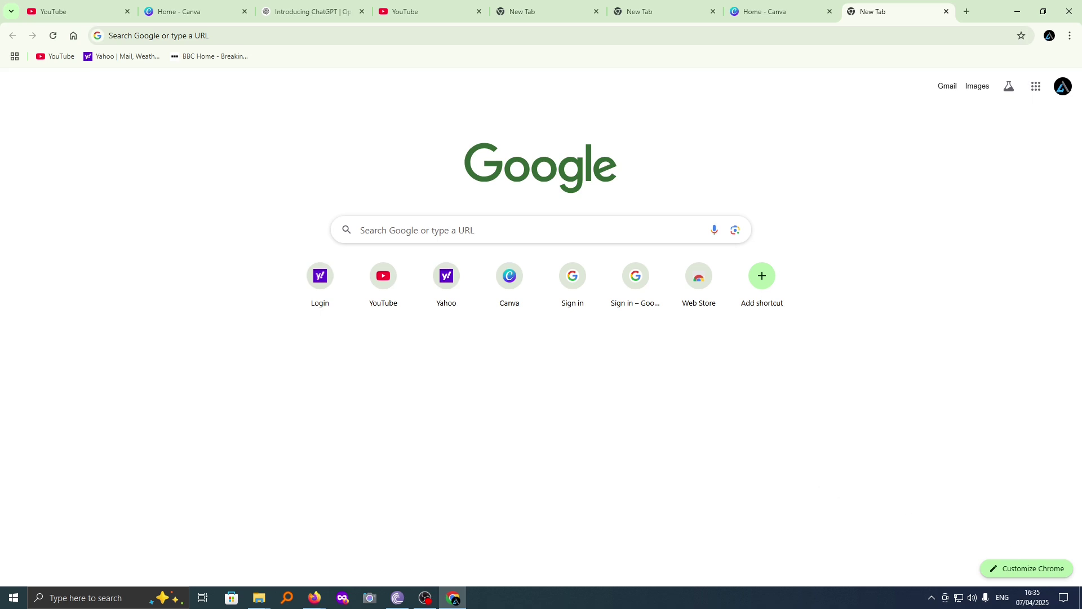
# Step: Customize the browser with the Dark mode, trying several theme colors and settling on the first blue one
pyautogui.click(1018, 569)
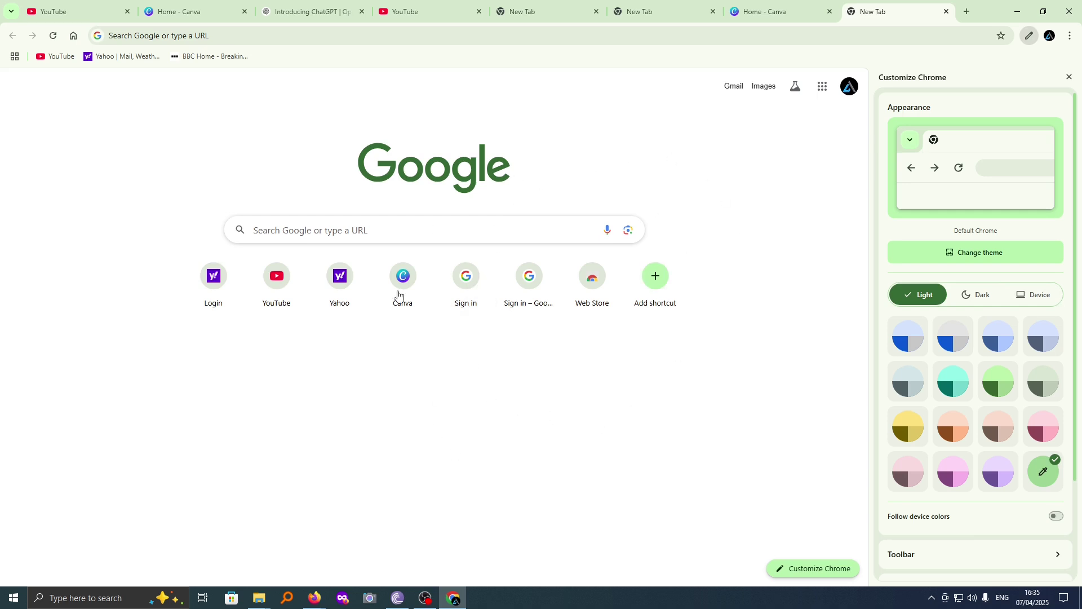
pyautogui.click(980, 299)
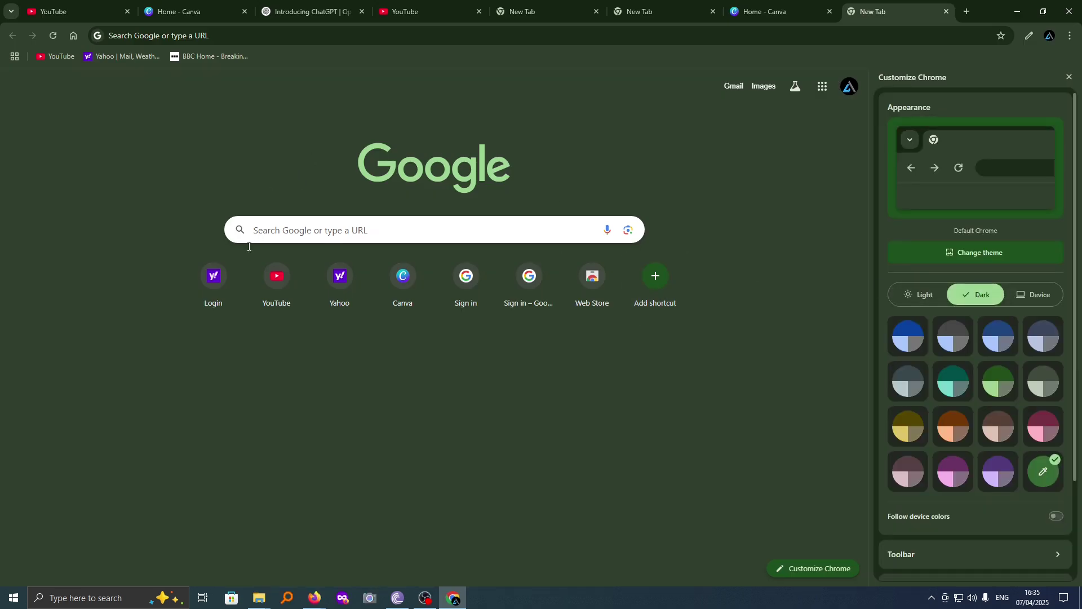
pyautogui.click(953, 343)
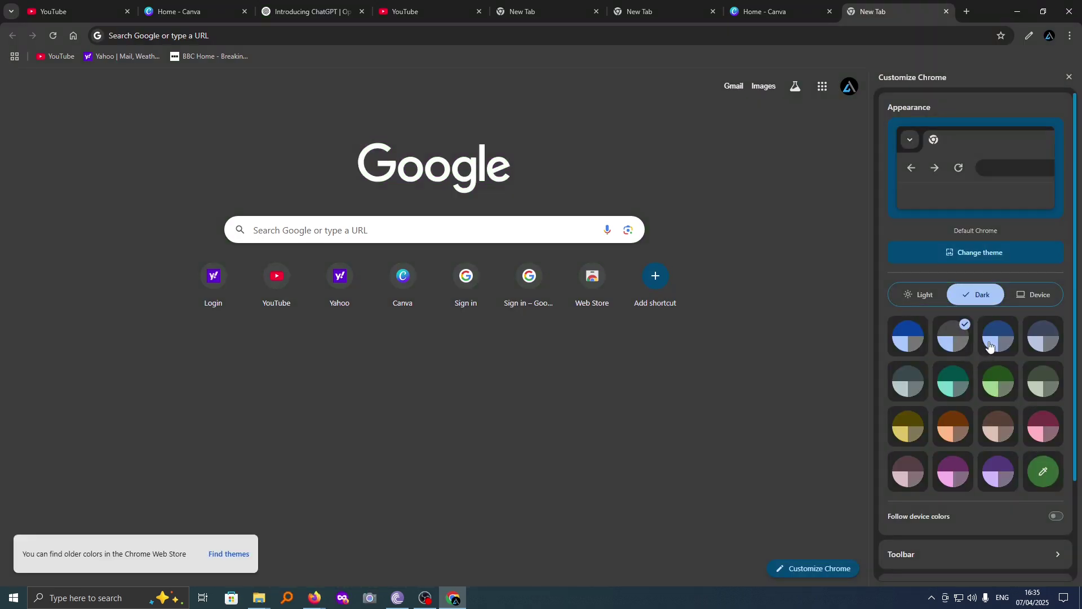
pyautogui.click(1043, 346)
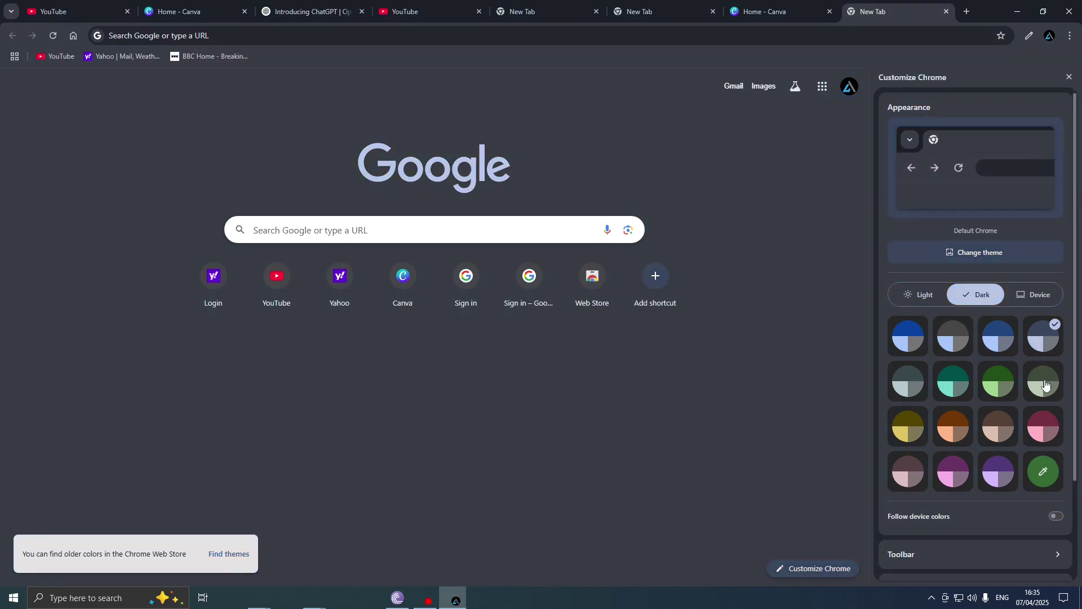
pyautogui.click(998, 381)
pyautogui.click(913, 346)
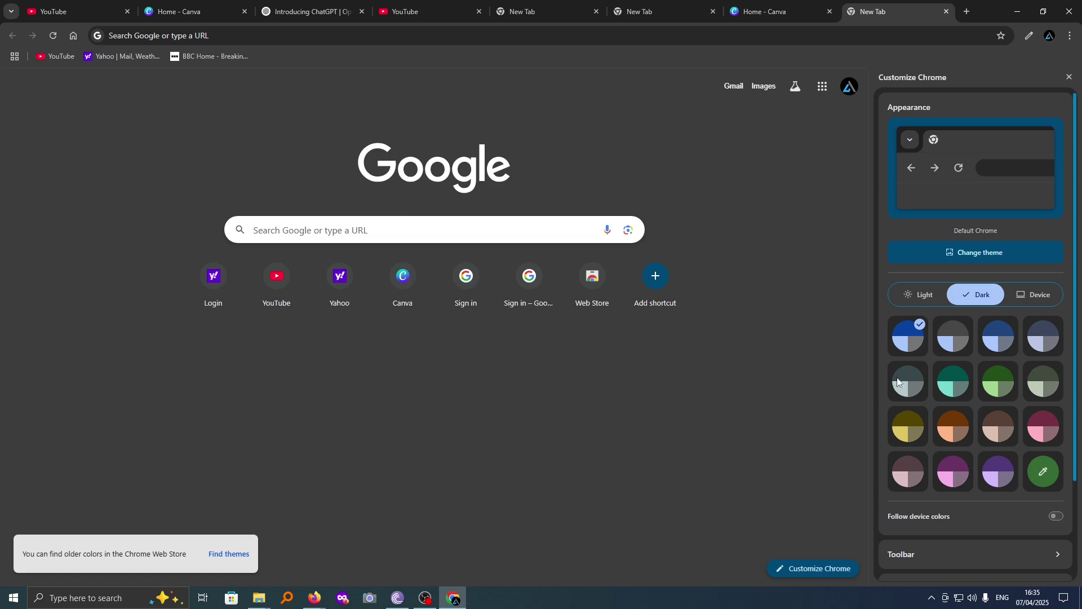
pyautogui.click(1070, 77)
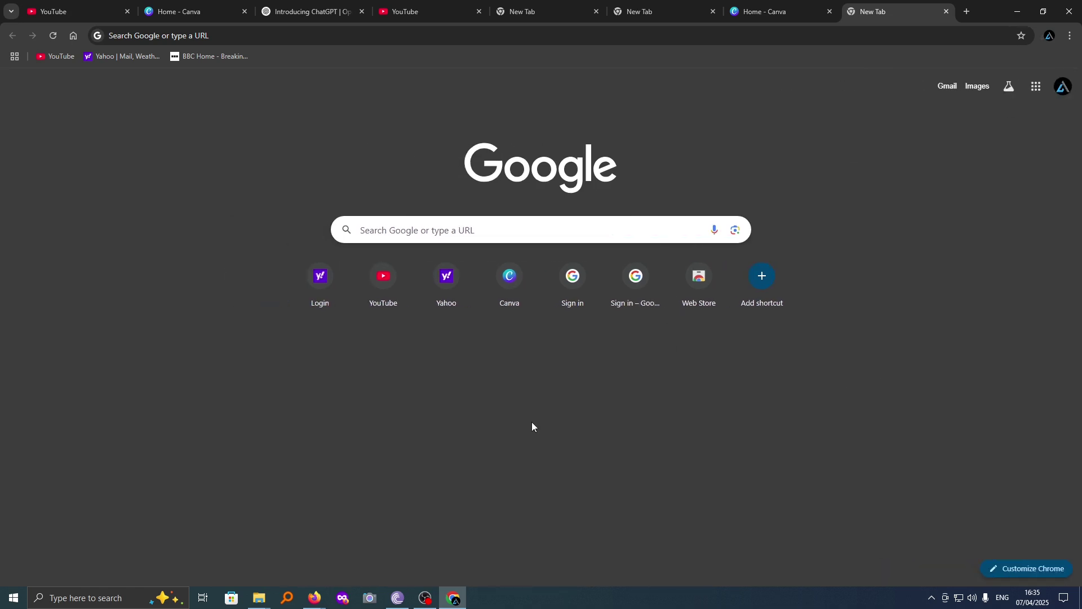